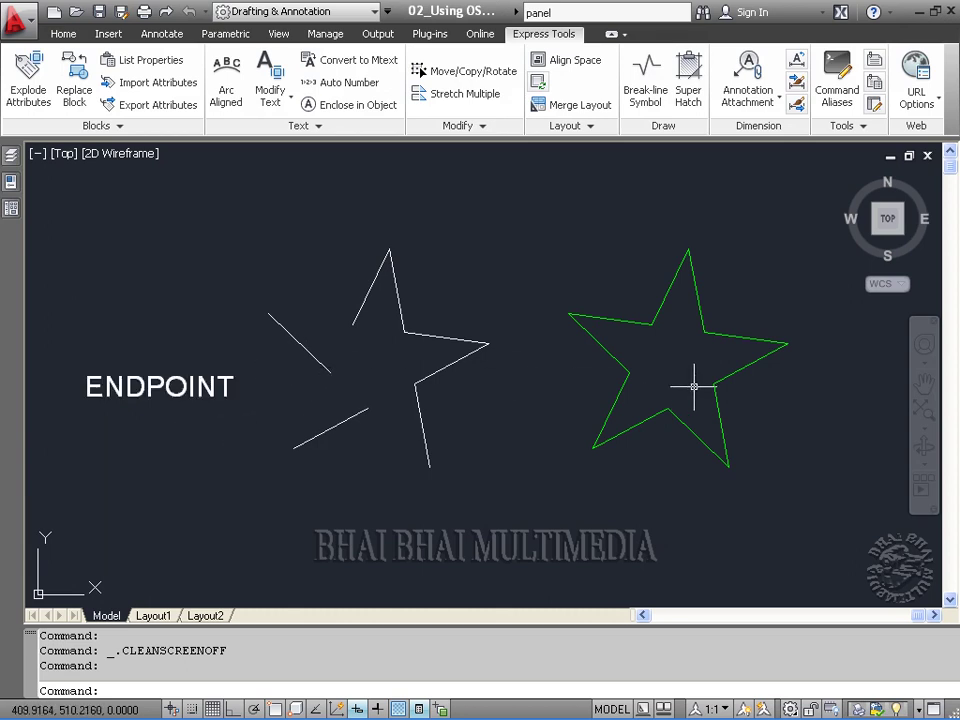
Zoom and pan onto the white star and start a Line from the Home tab
scroll(475, 391, up, 1)
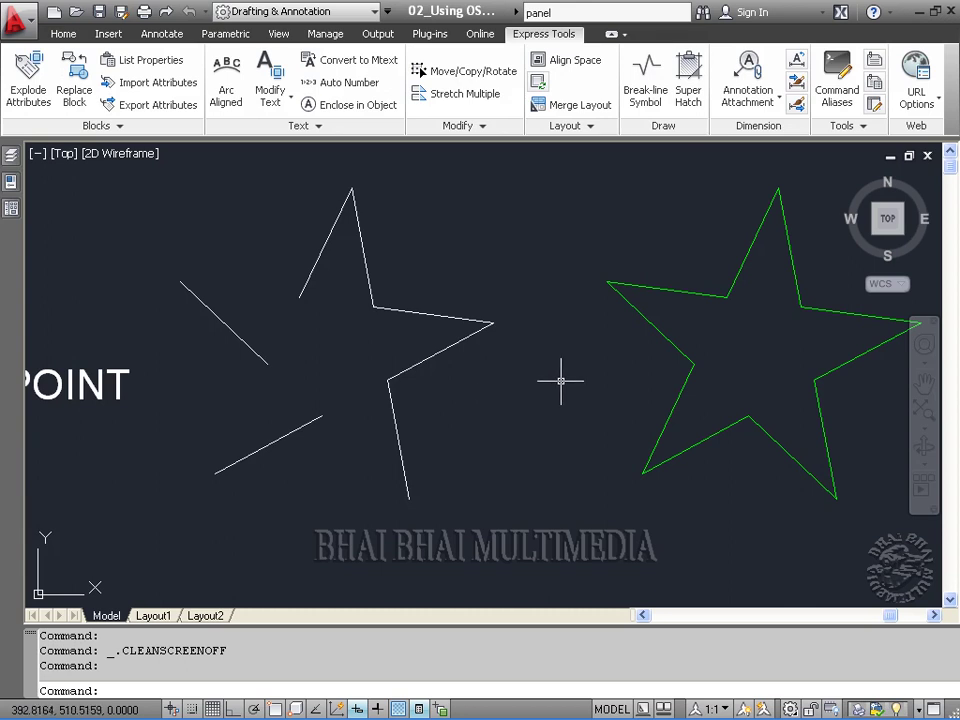
middle_drag(561, 381, 497, 384)
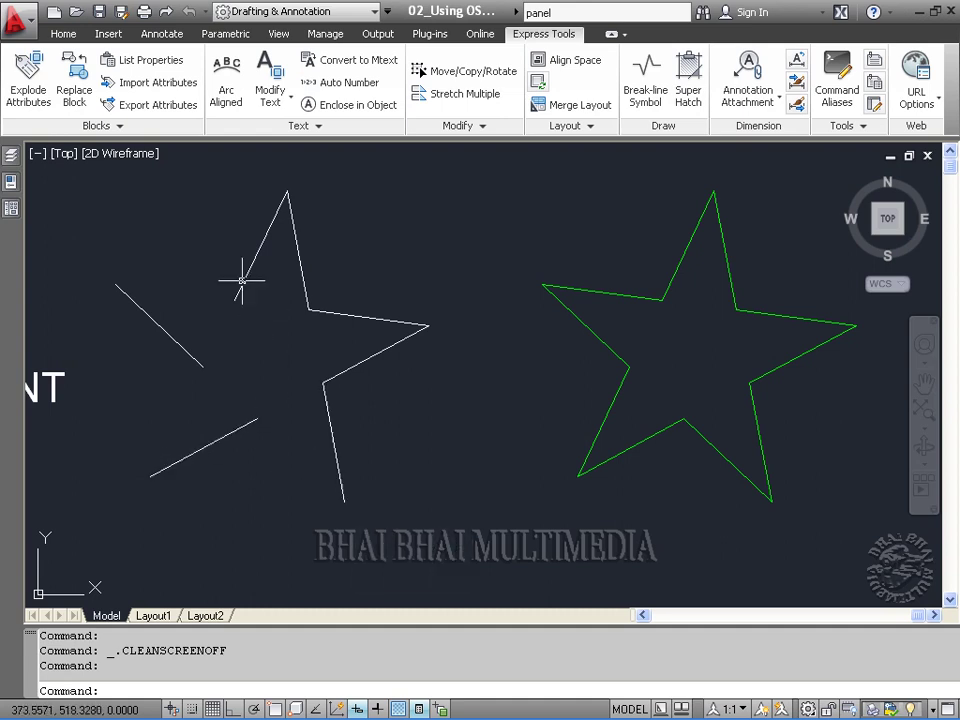
click(66, 36)
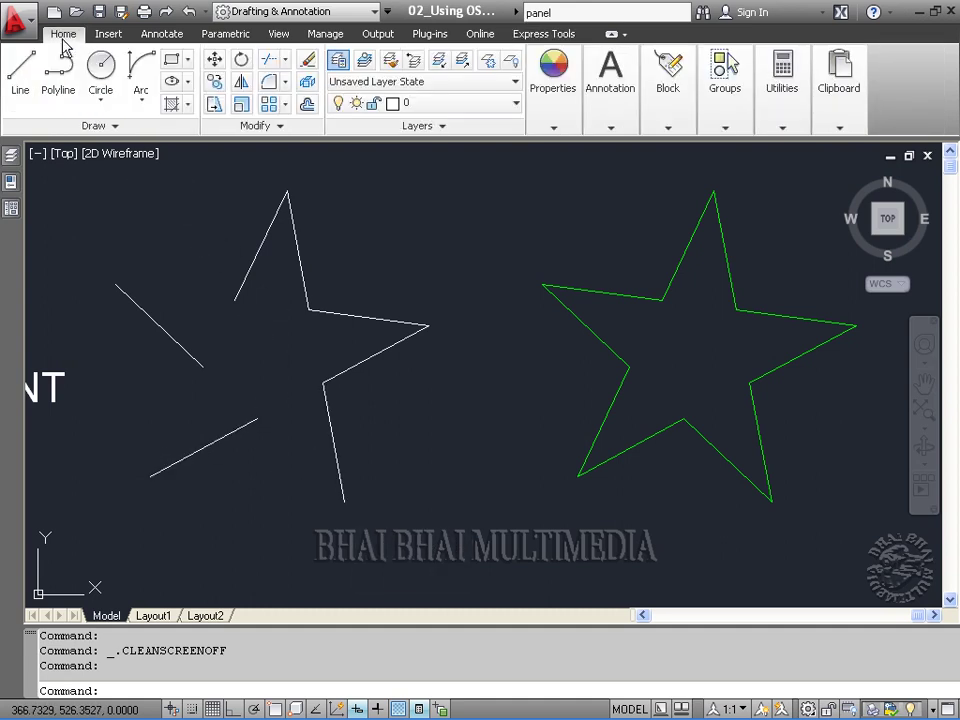
click(22, 88)
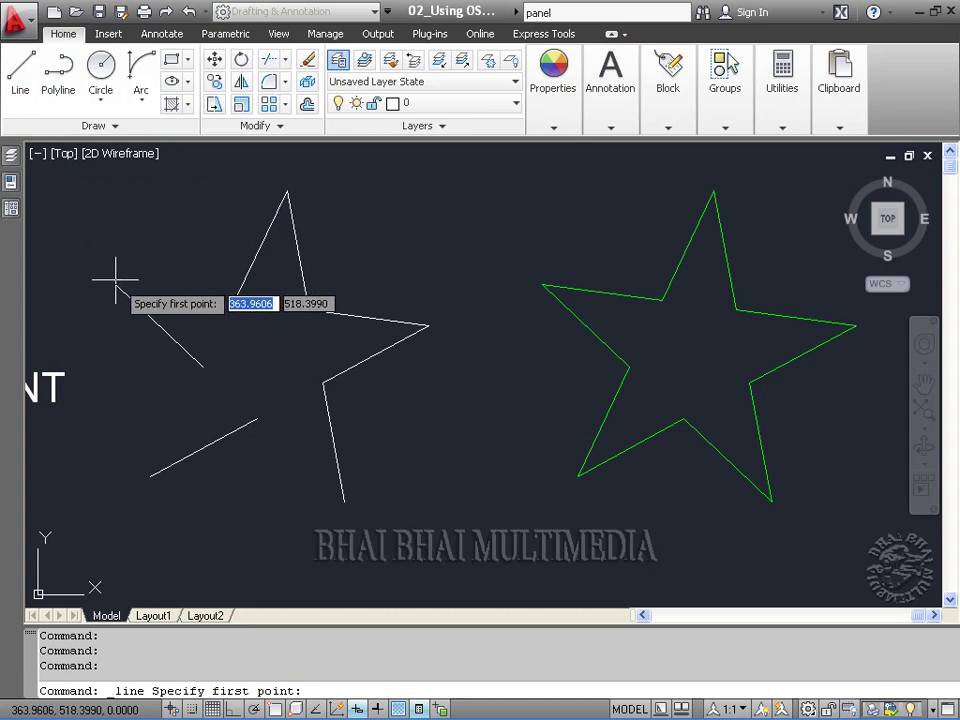
scroll(120, 283, up, 1)
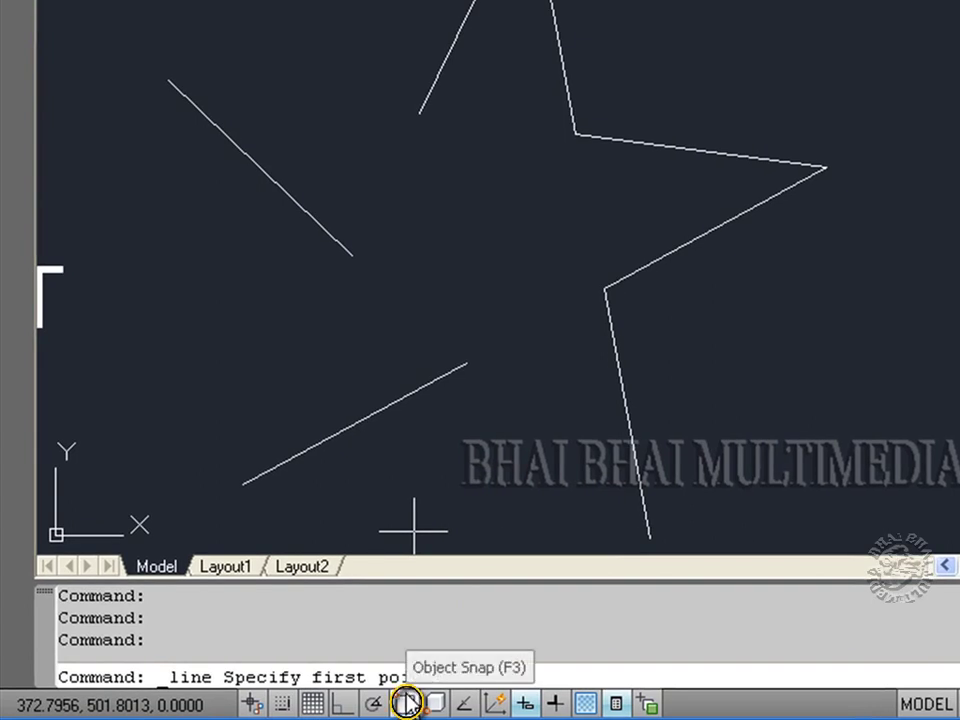
Turn on OSNAP with Endpoint snapping enabled
click(406, 703)
right_click(406, 703)
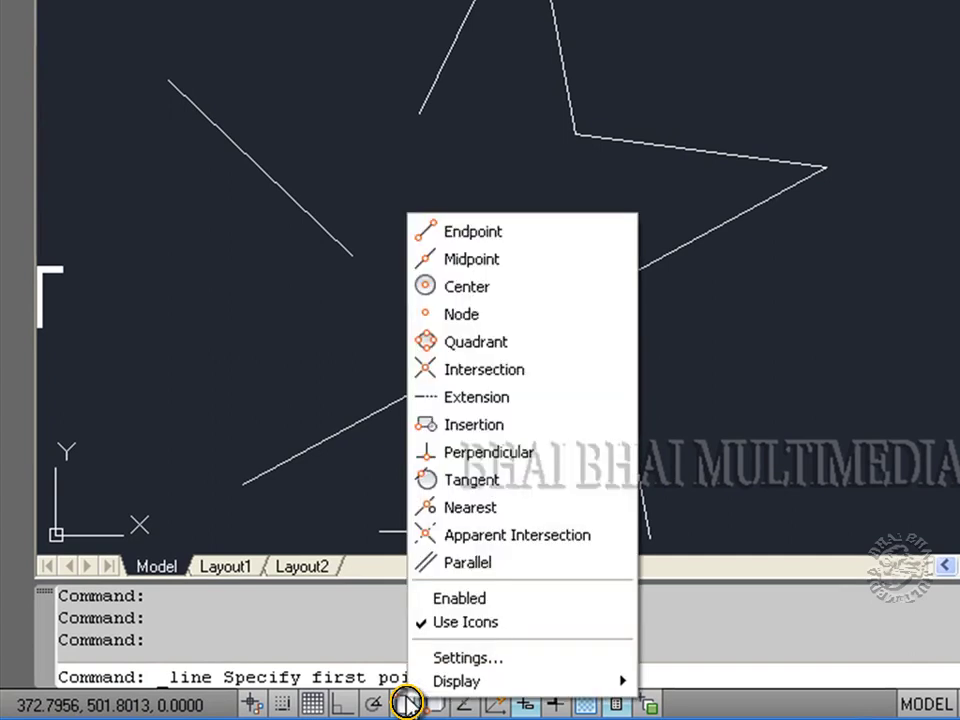
click(478, 232)
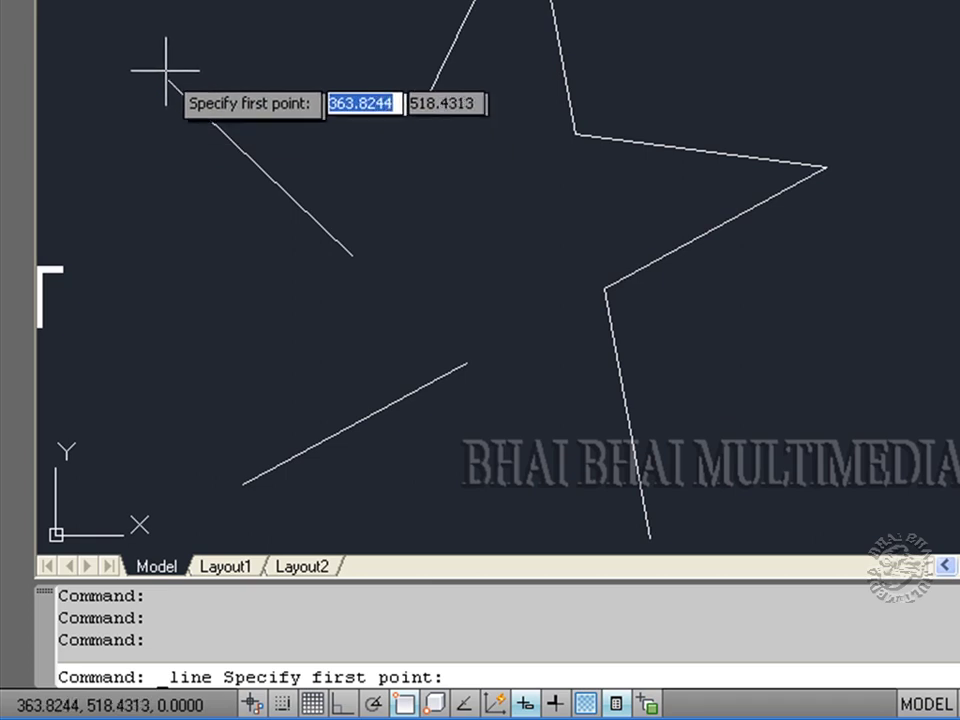
Draw a line from the star's upper-left tip to its upper inner corner
click(191, 97)
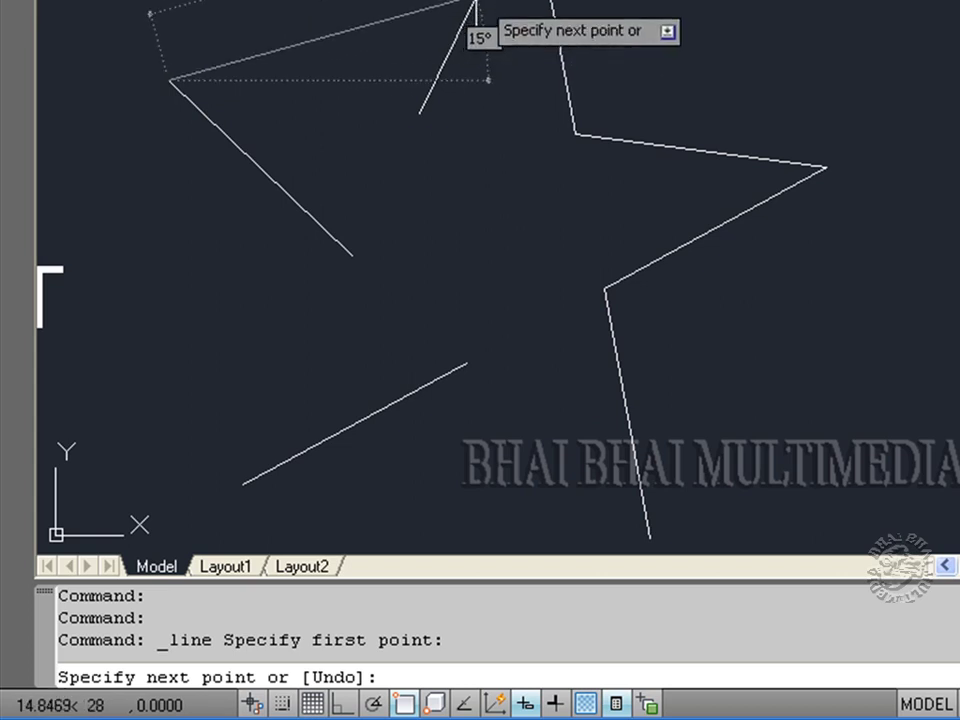
click(457, 35)
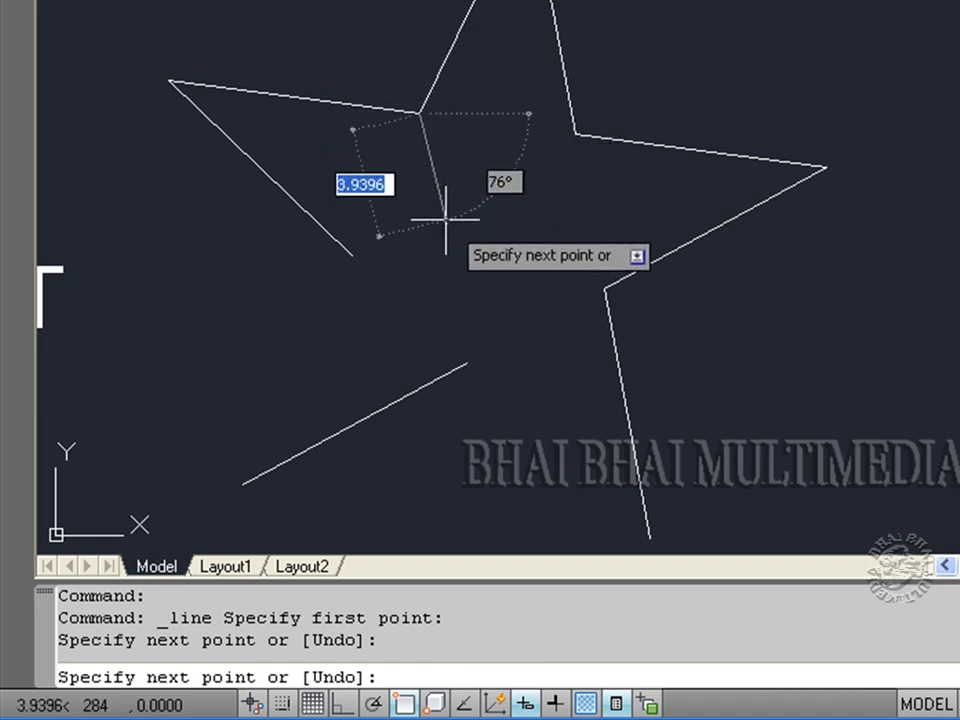
key(Escape)
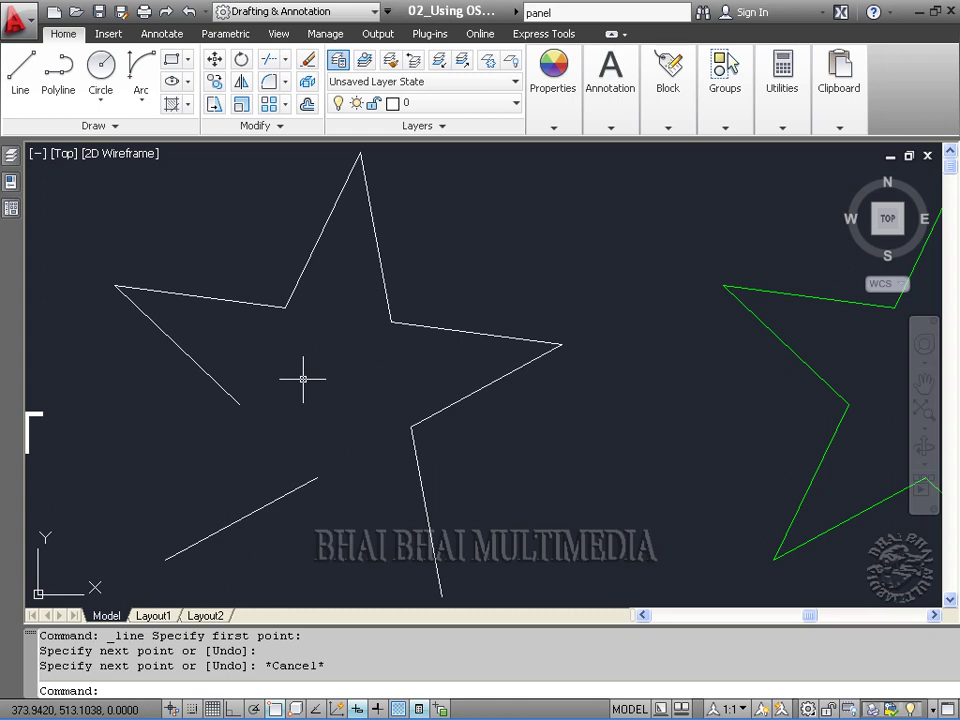
Bridge the star's lower-left and bottom gaps with two endpoint-snapped lines
click(22, 80)
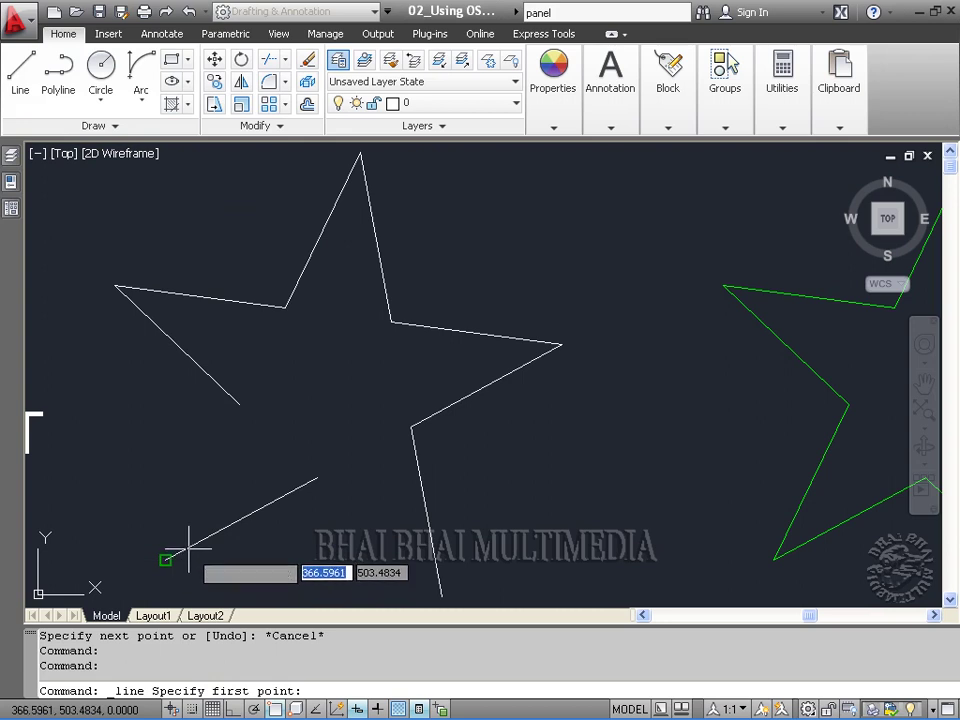
click(189, 548)
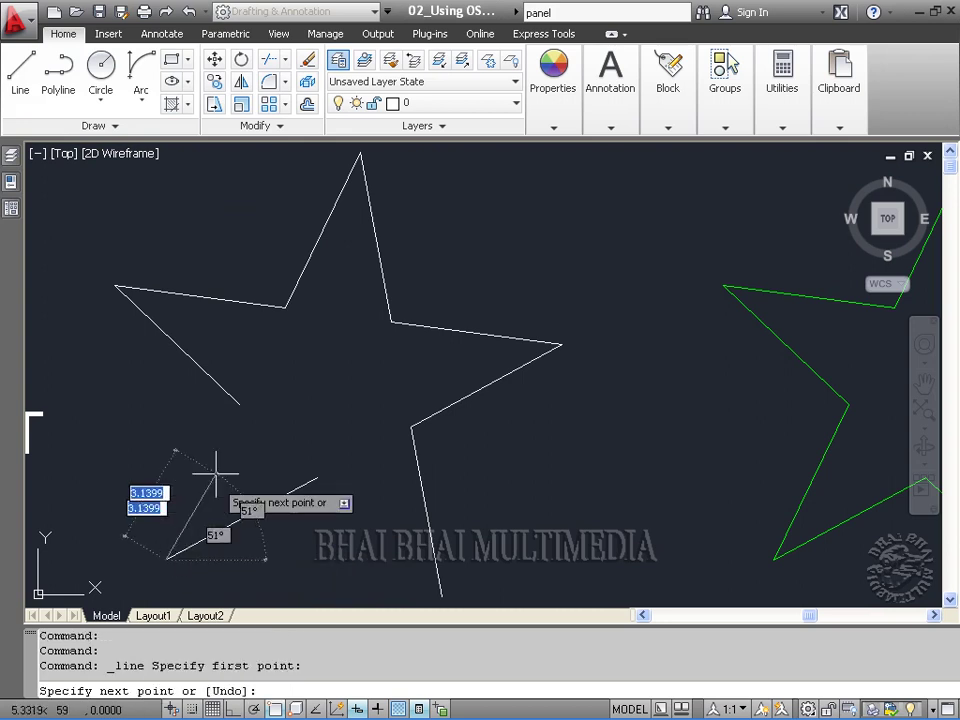
click(222, 384)
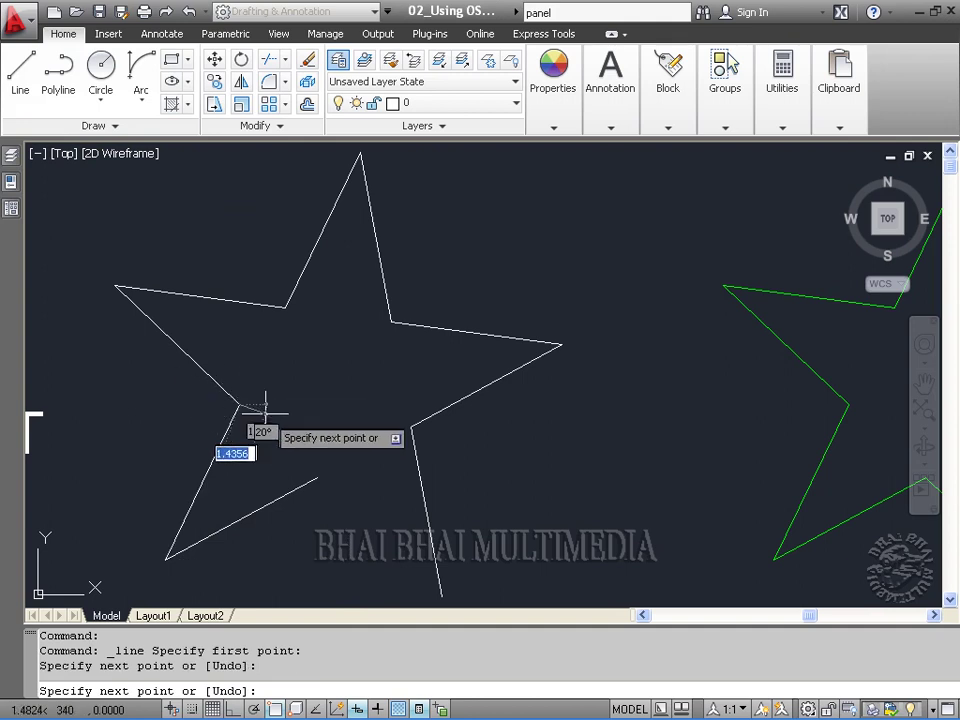
key(Escape)
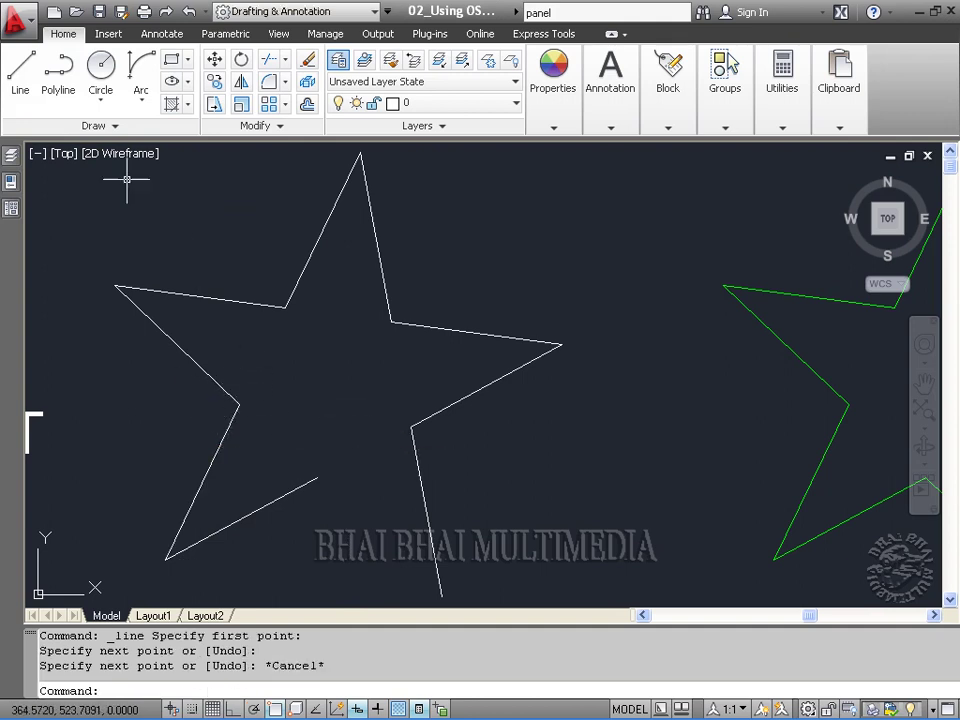
click(20, 70)
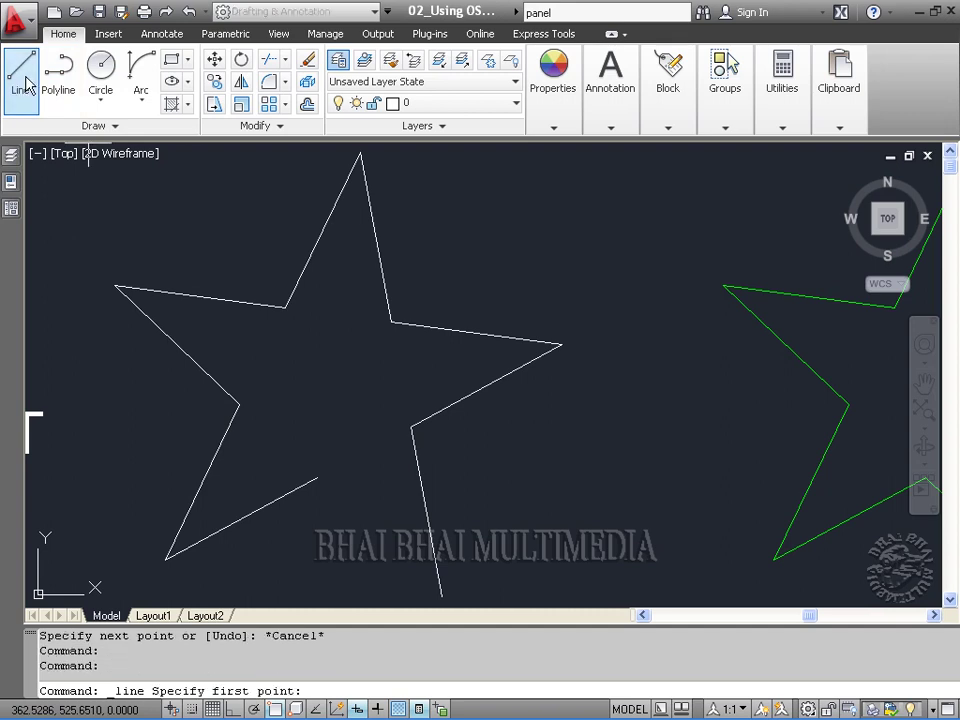
click(287, 484)
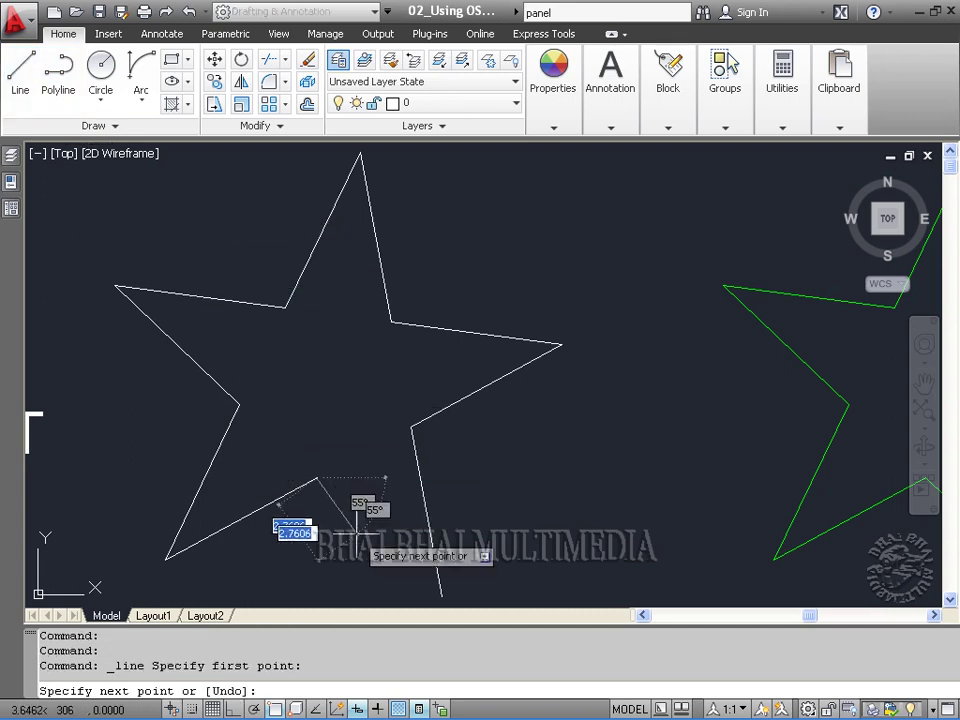
click(440, 595)
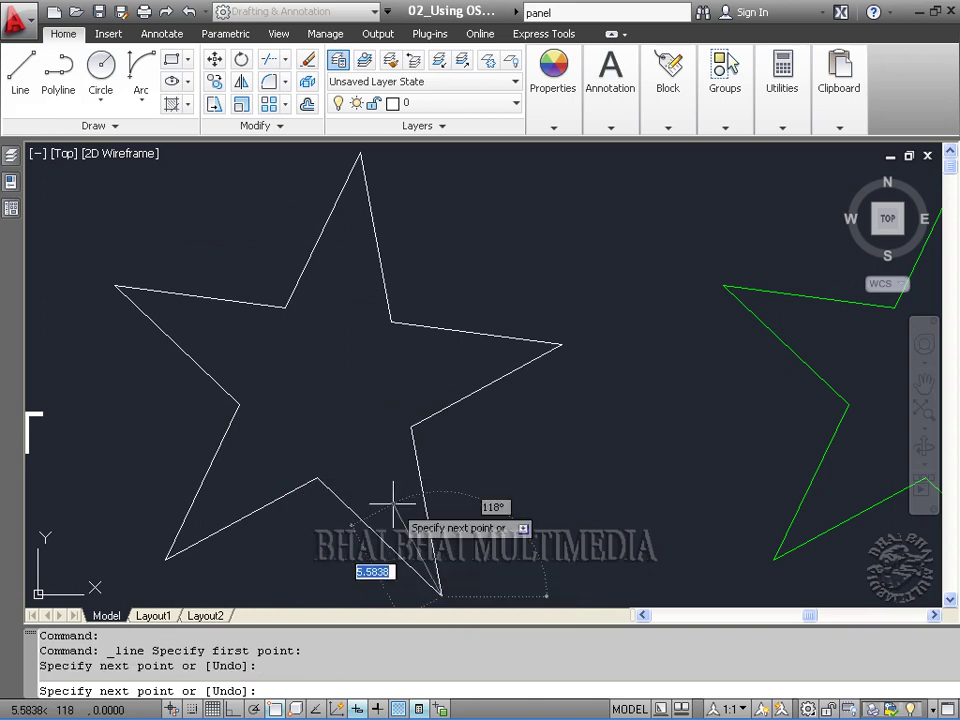
key(Escape)
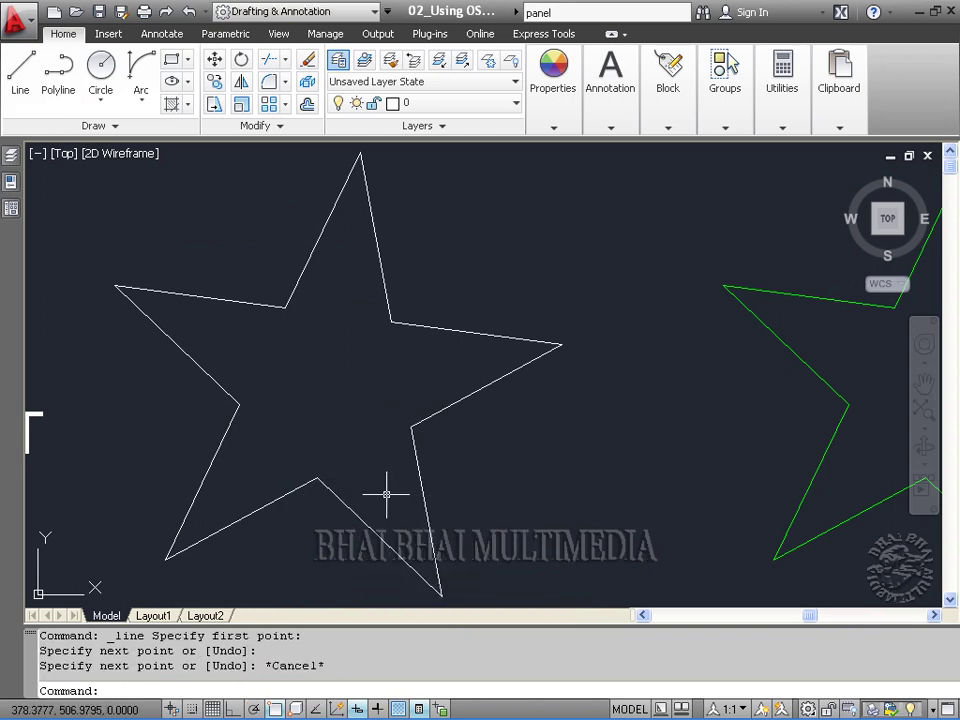
scroll(420, 440, down, 3)
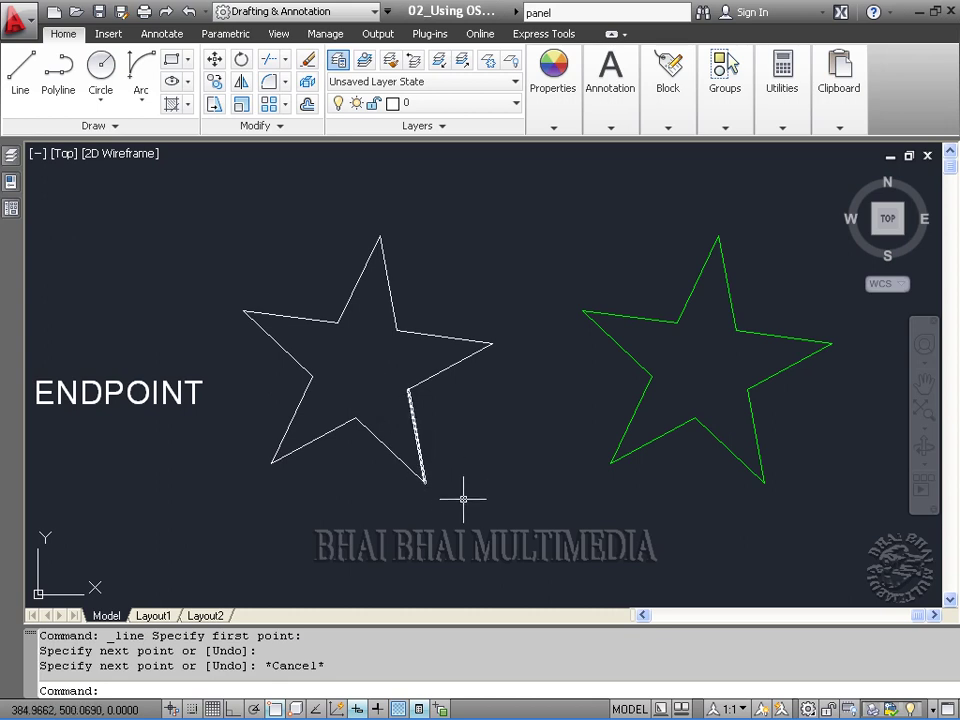
Pan down to the CENTERPOINT circles and enable Center object snap
mouse_move(463, 506)
middle_down()
mouse_move(453, 334)
mouse_move(502, 398)
mouse_move(484, 203)
middle_up()
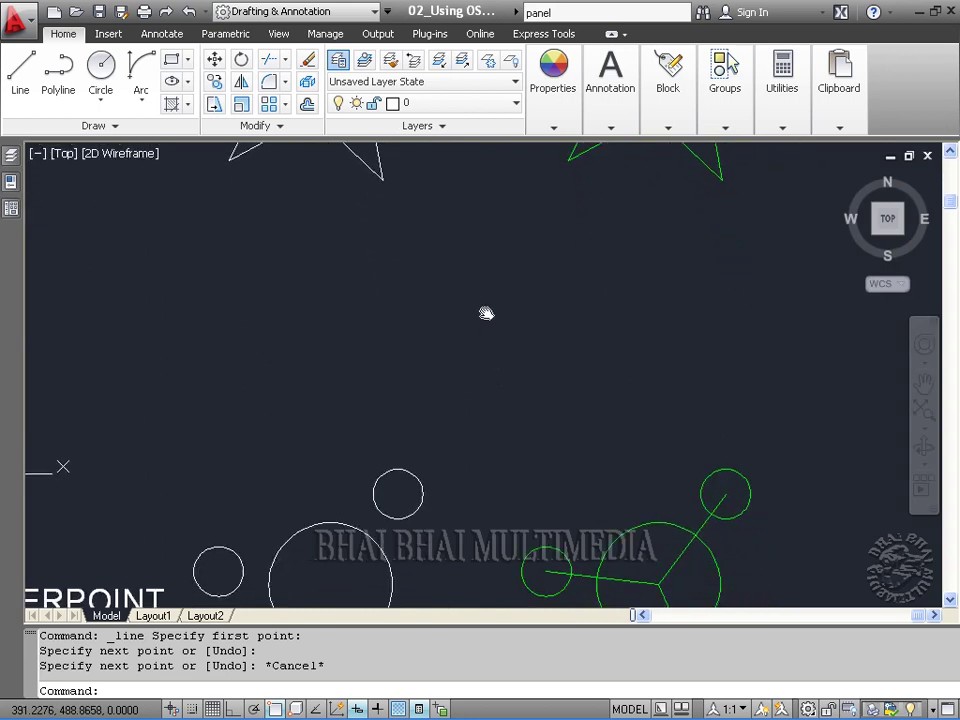
mouse_move(458, 423)
middle_down()
mouse_move(476, 312)
mouse_move(521, 354)
middle_up()
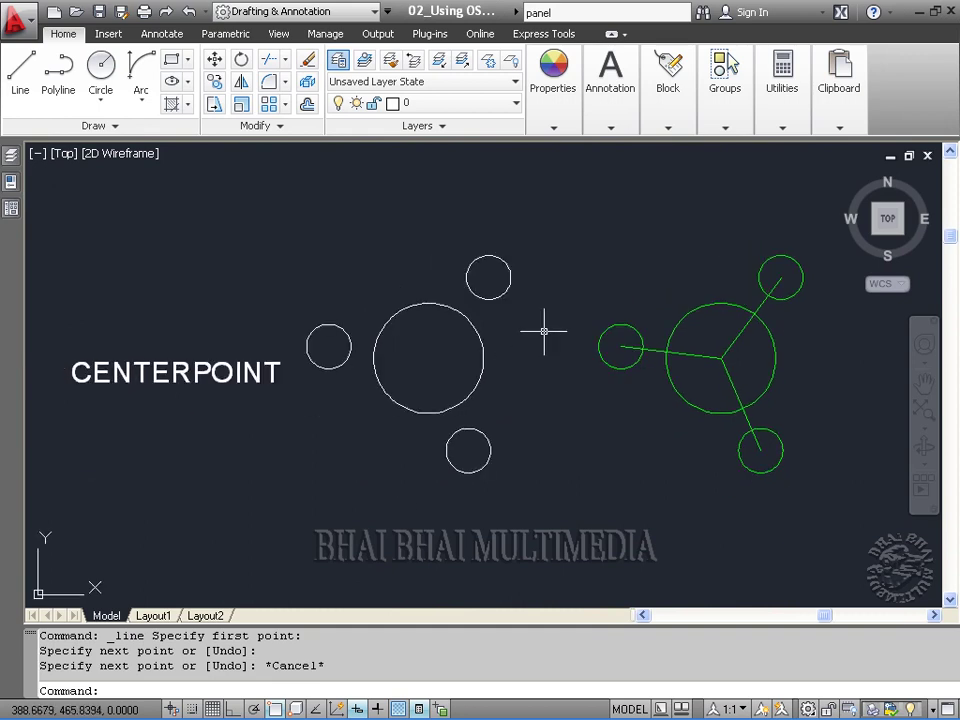
middle_drag(544, 333, 533, 331)
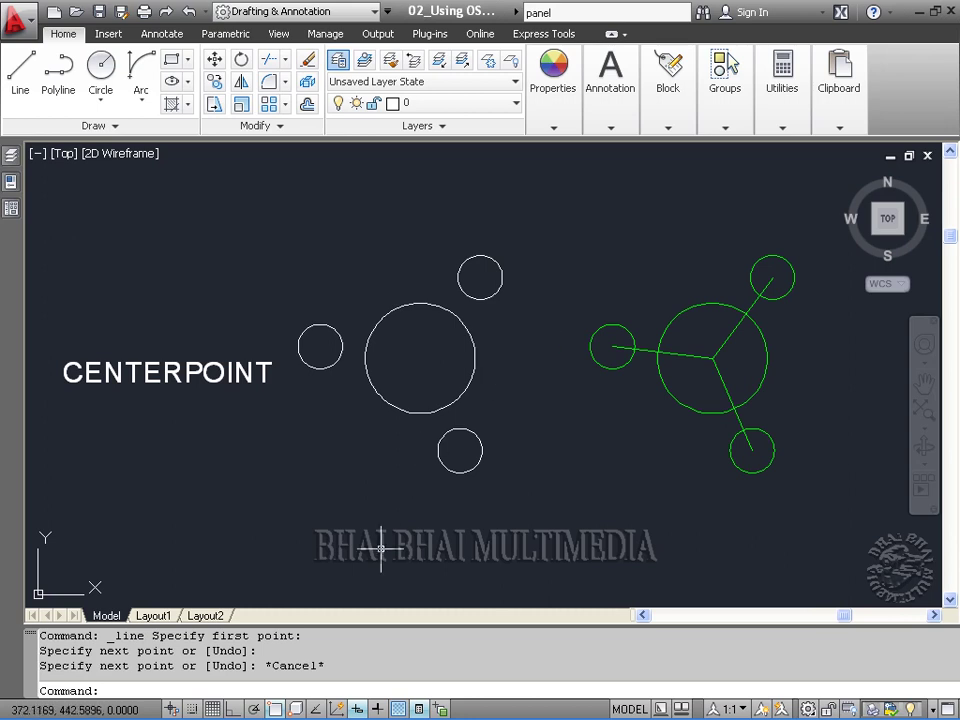
right_click(274, 709)
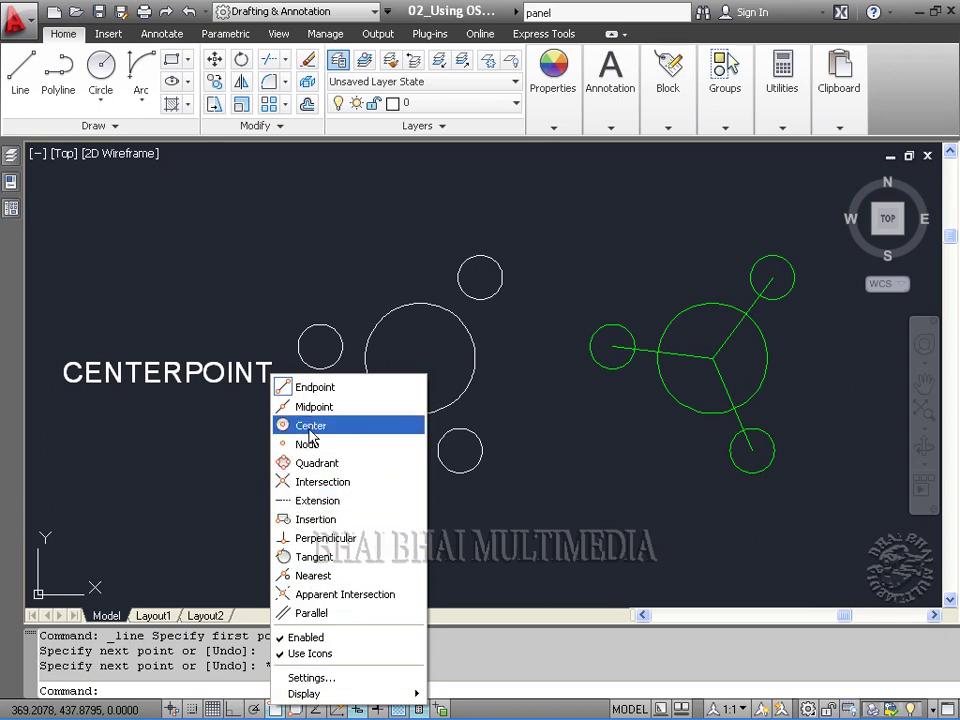
click(283, 427)
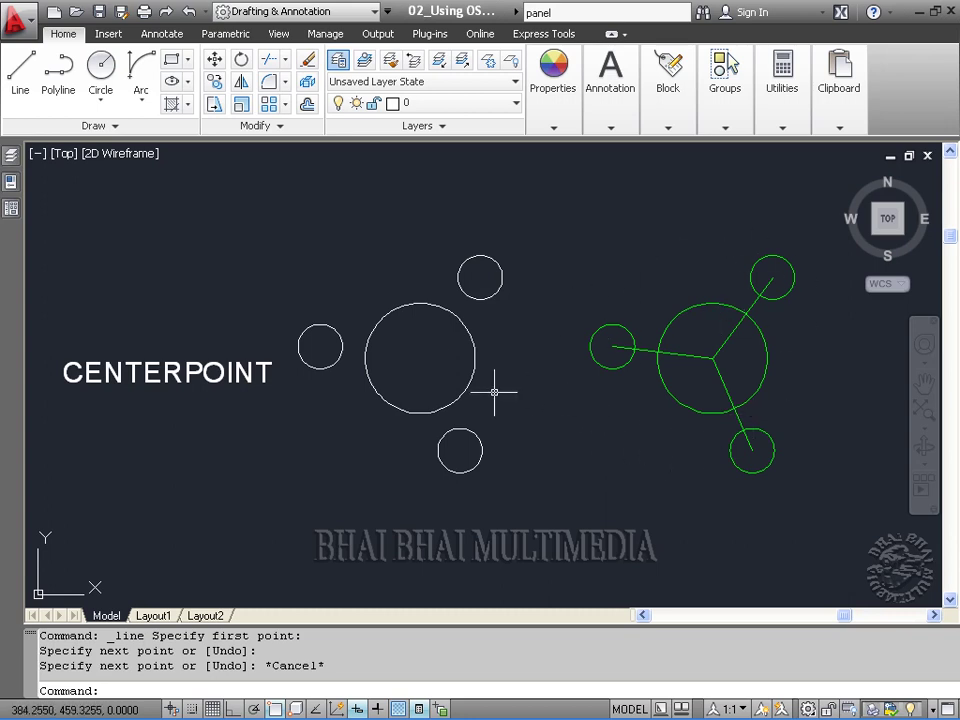
Connect the big circle's centre to the left, top and bottom small circle centres with lines
click(21, 72)
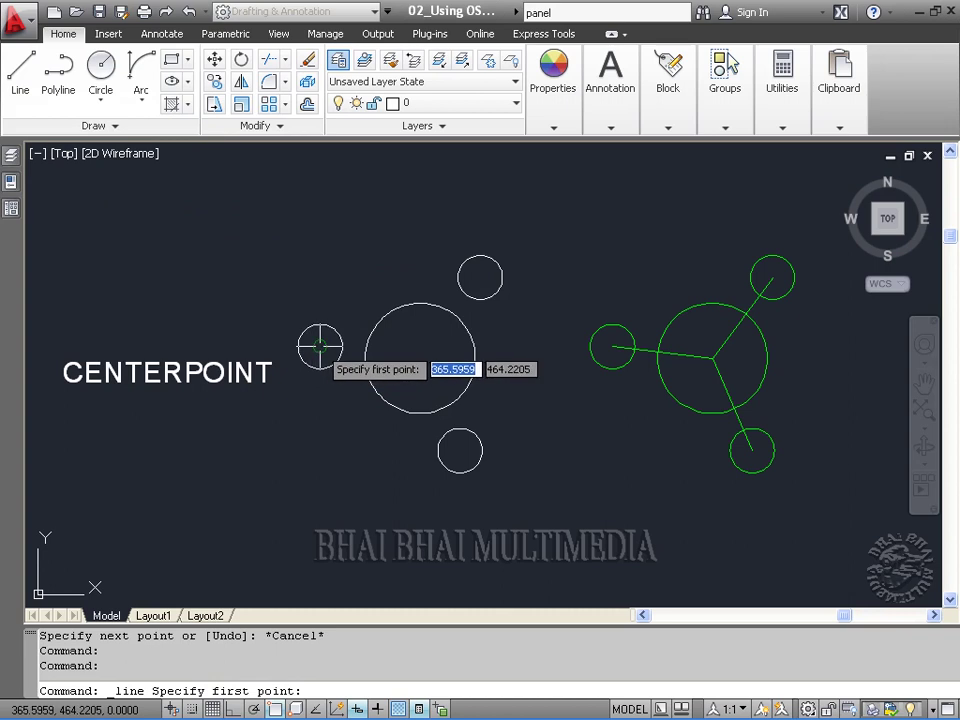
click(320, 346)
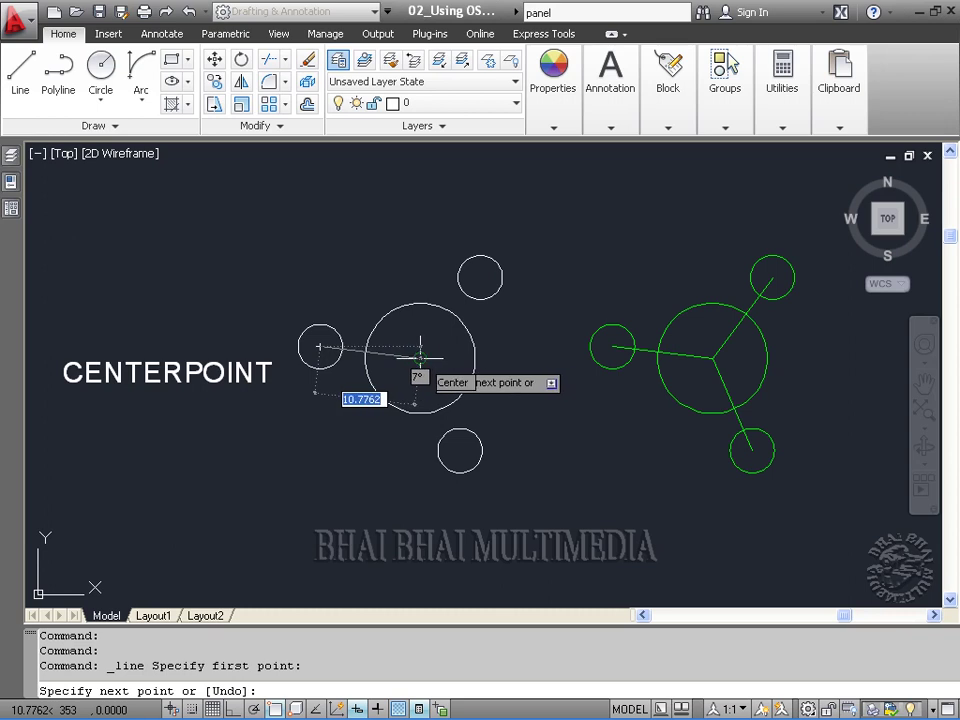
click(420, 357)
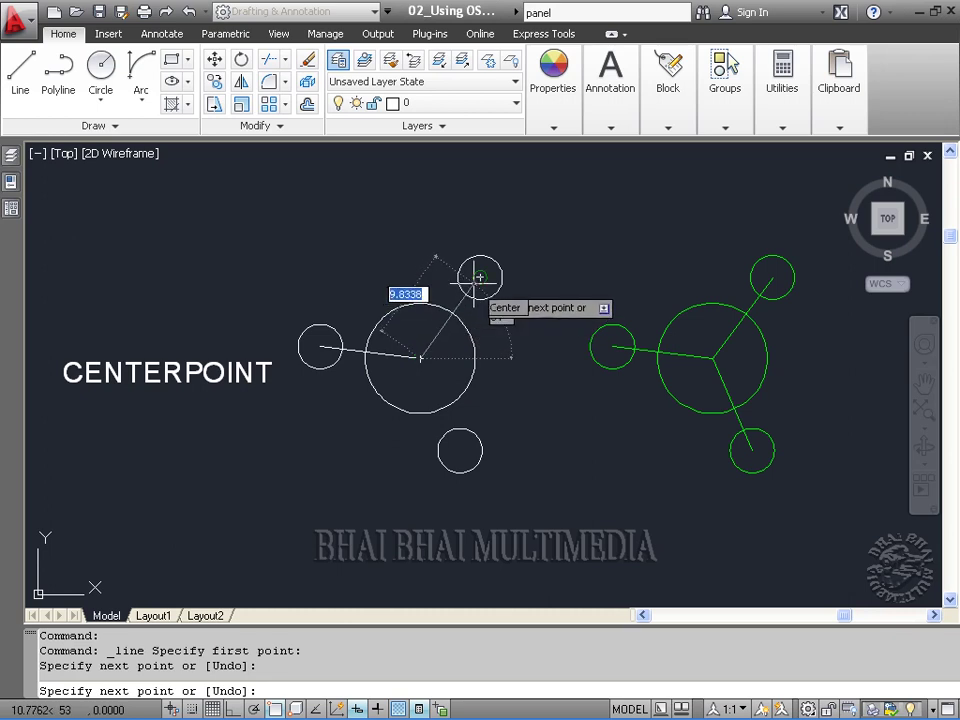
click(480, 277)
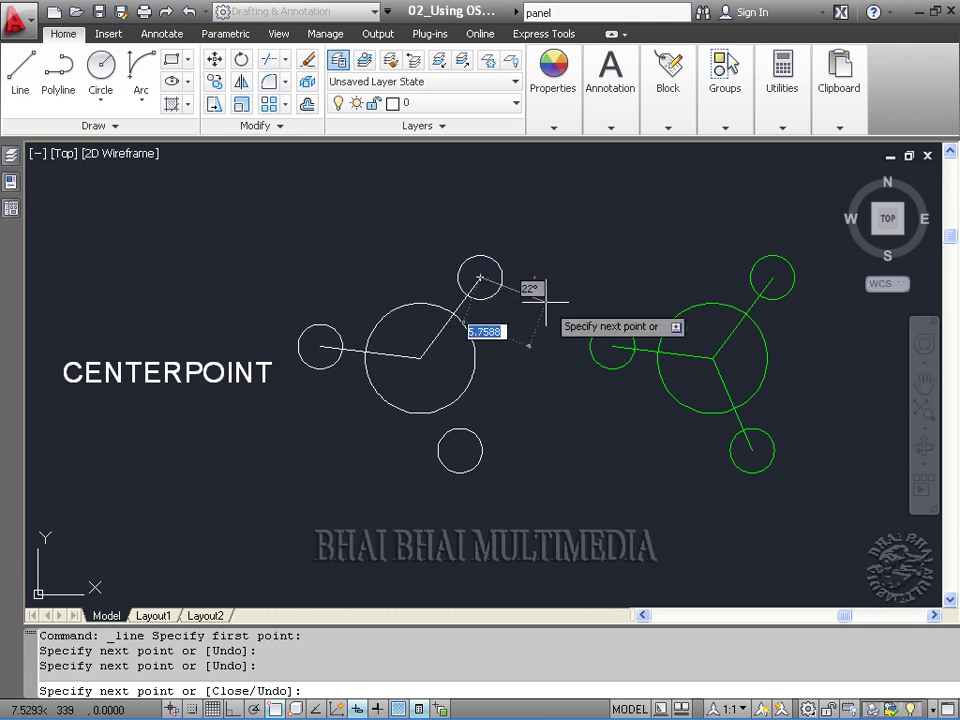
key(Escape)
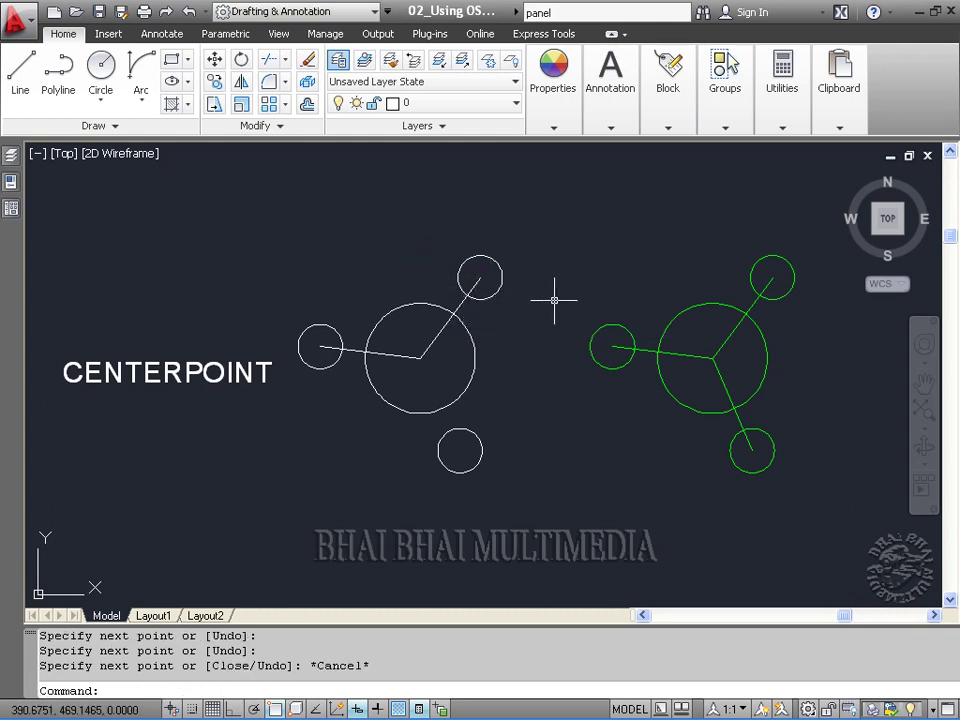
click(14, 78)
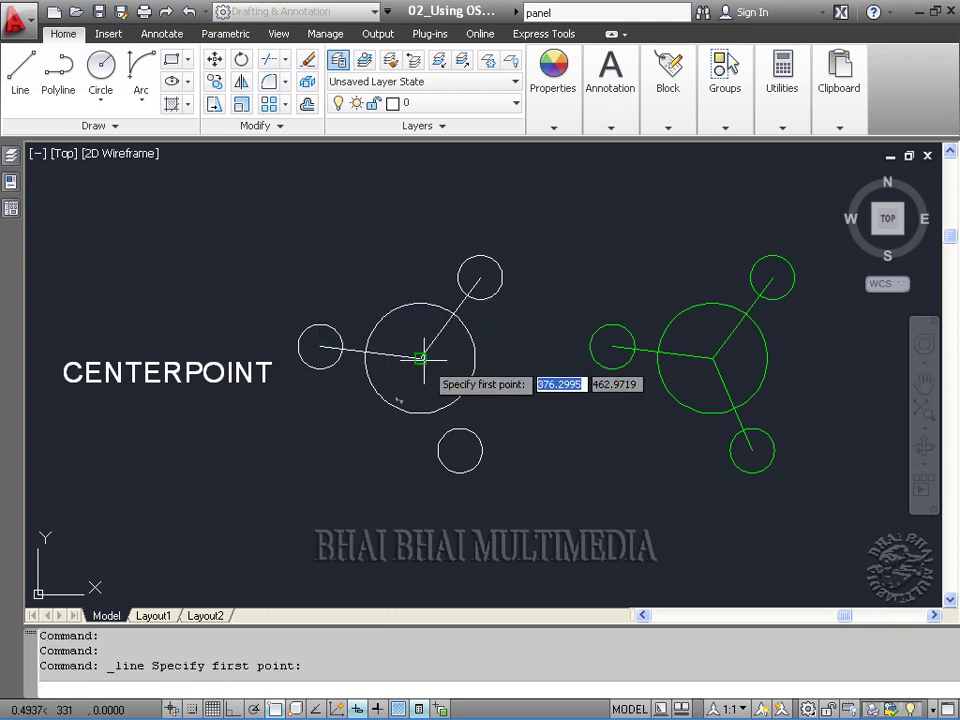
click(421, 357)
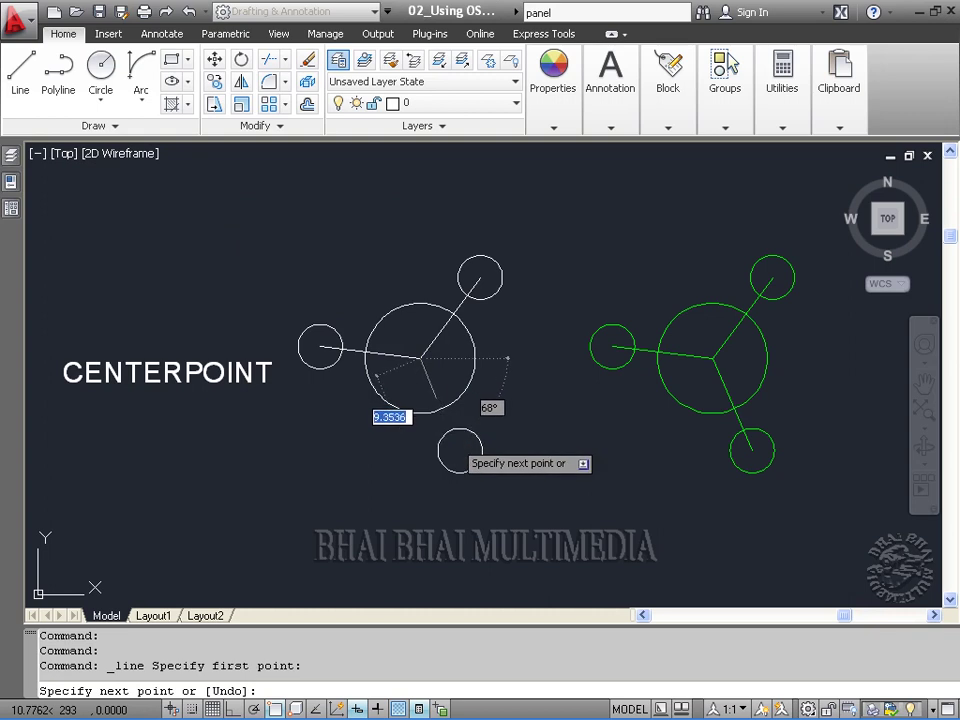
click(460, 450)
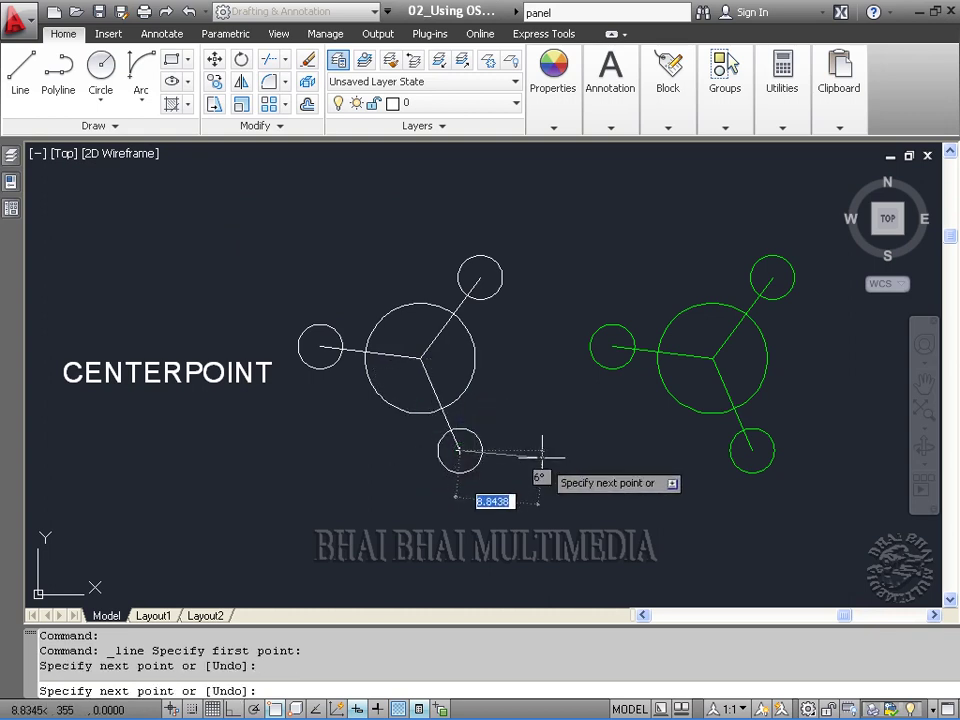
key(Escape)
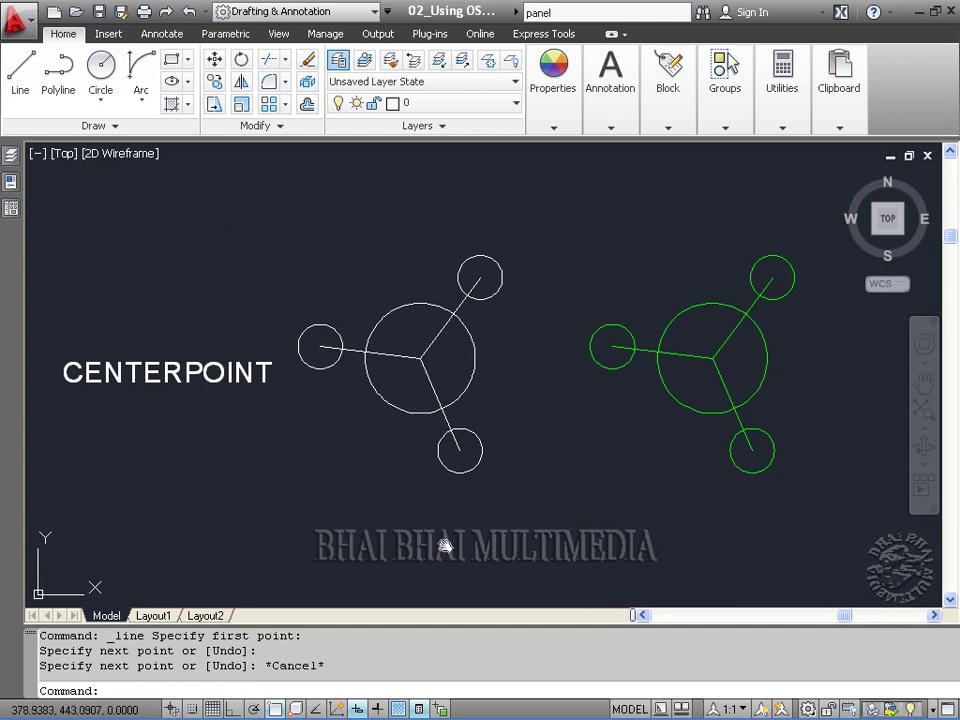
middle_drag(445, 545, 435, 339)
middle_drag(438, 485, 433, 311)
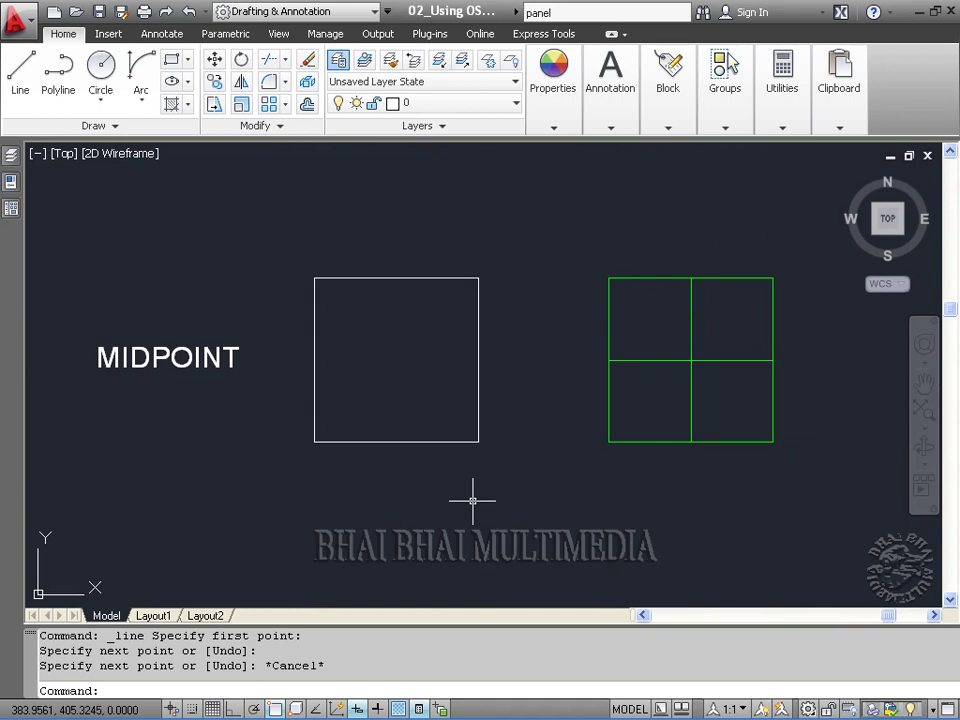
Enable Midpoint snap and draw a horizontal line between the square's left and right edge midpoints
right_click(277, 709)
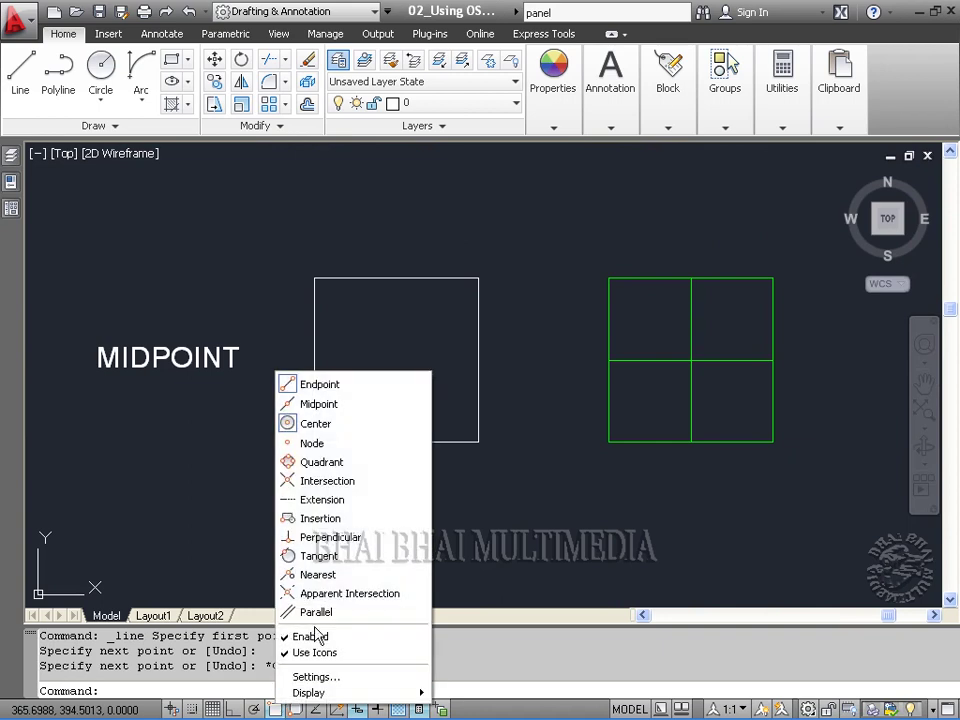
click(321, 405)
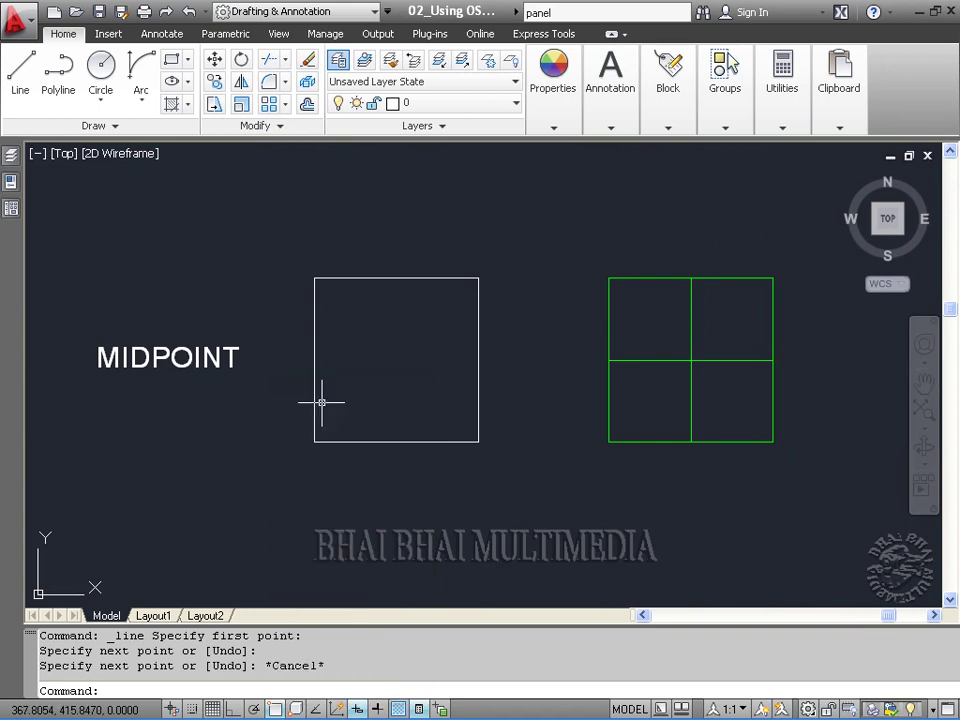
click(27, 77)
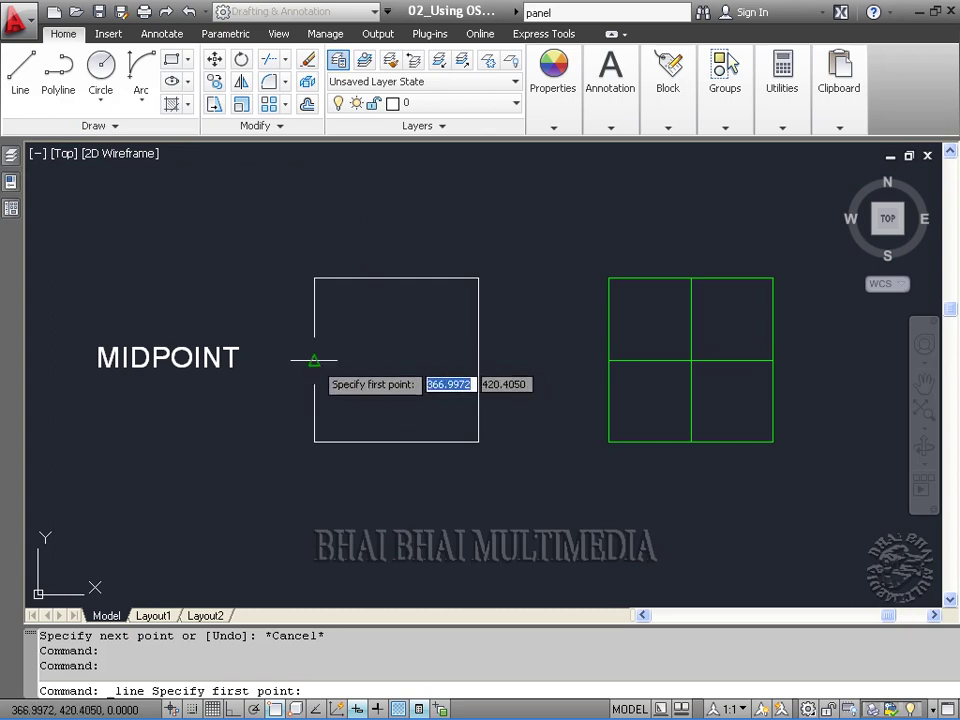
click(314, 360)
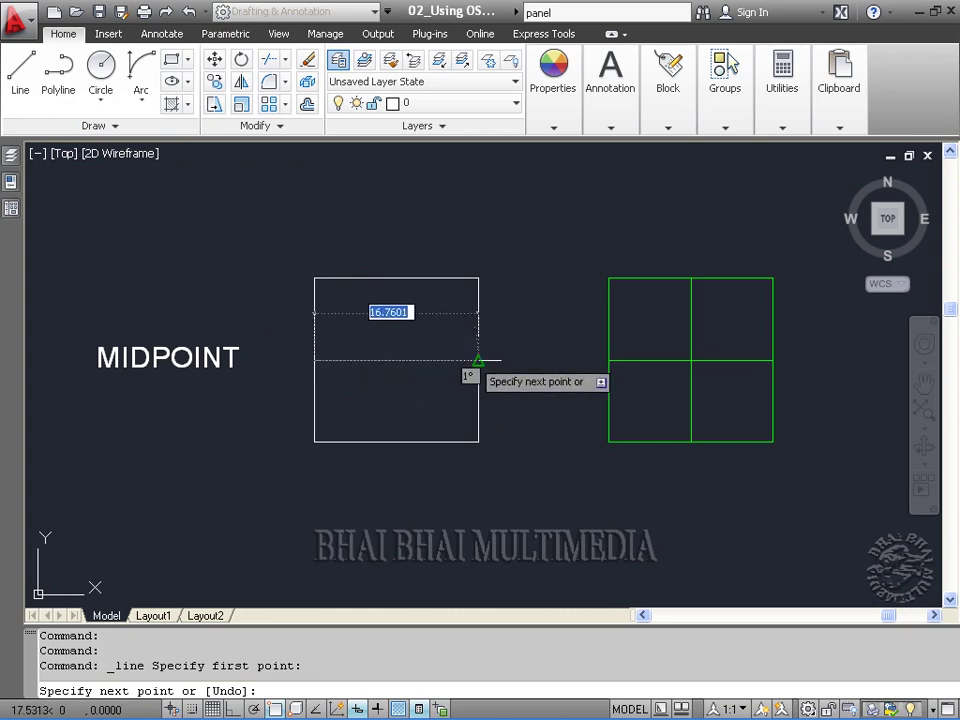
click(478, 360)
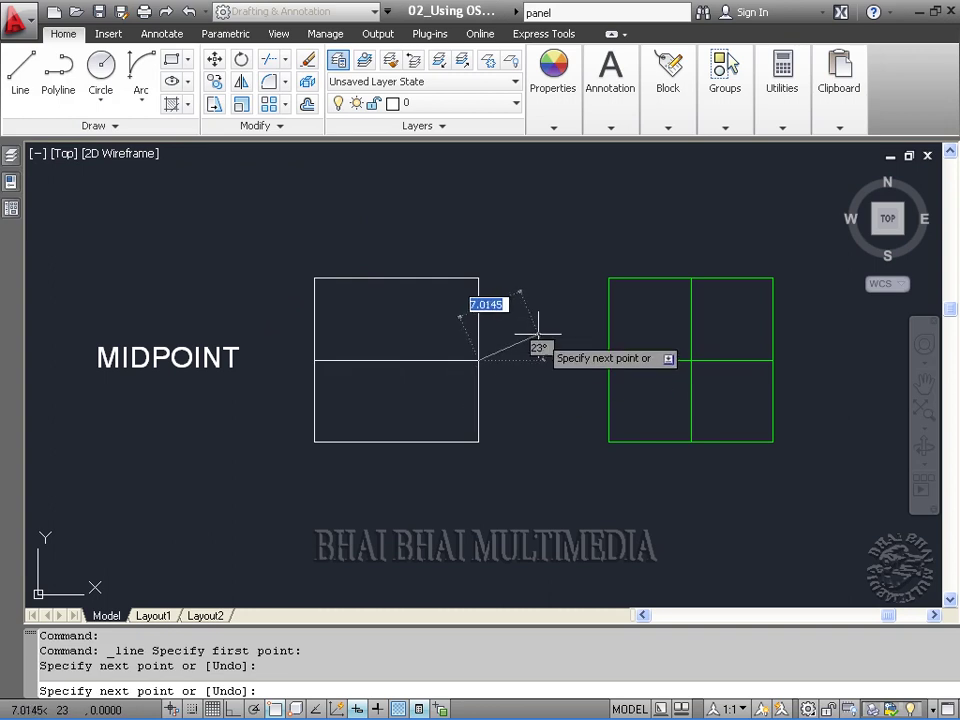
key(Escape)
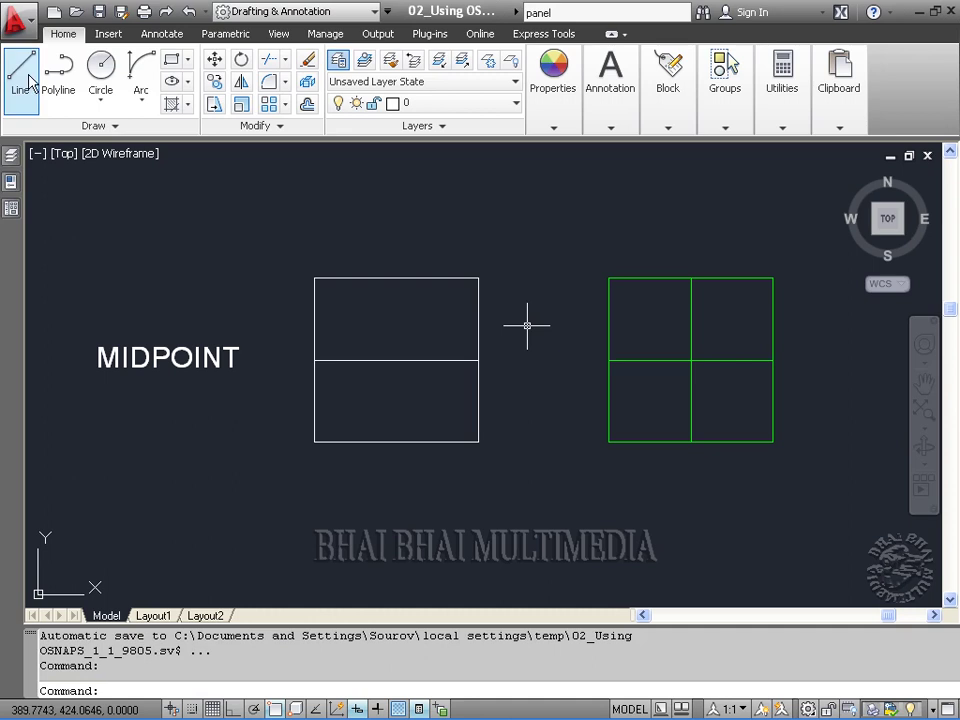
Draw a vertical line between the square's top and bottom edge midpoints
click(20, 70)
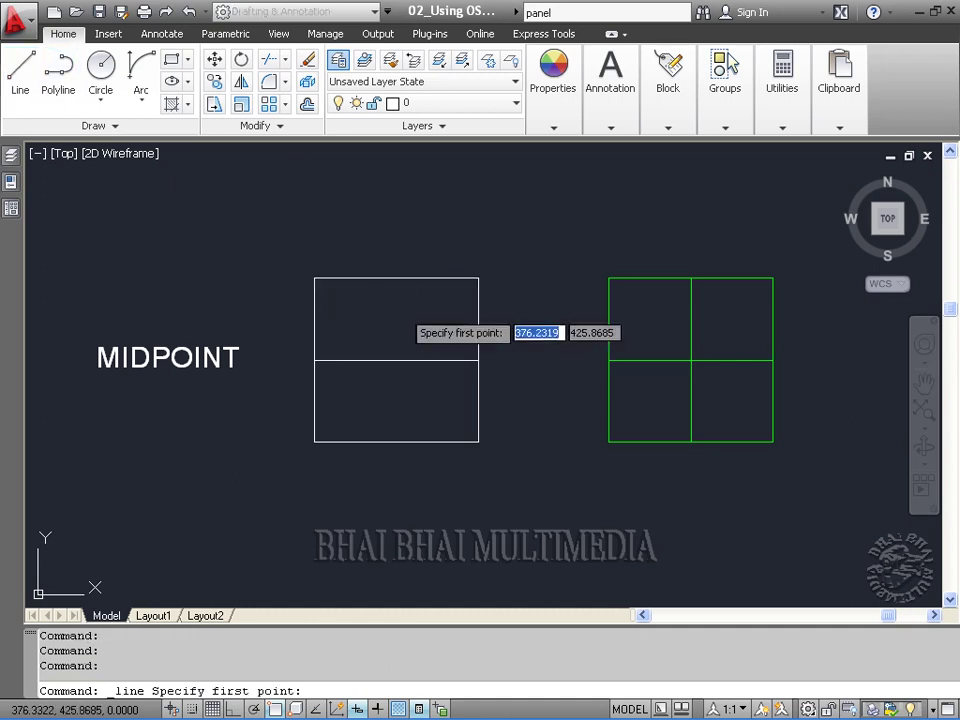
click(396, 278)
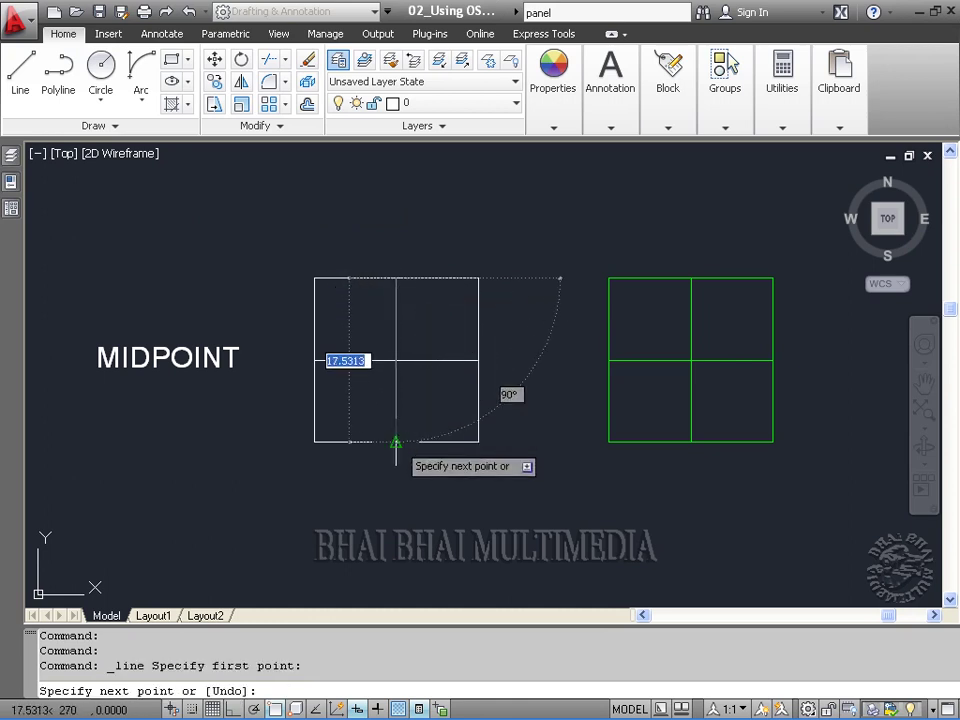
click(396, 441)
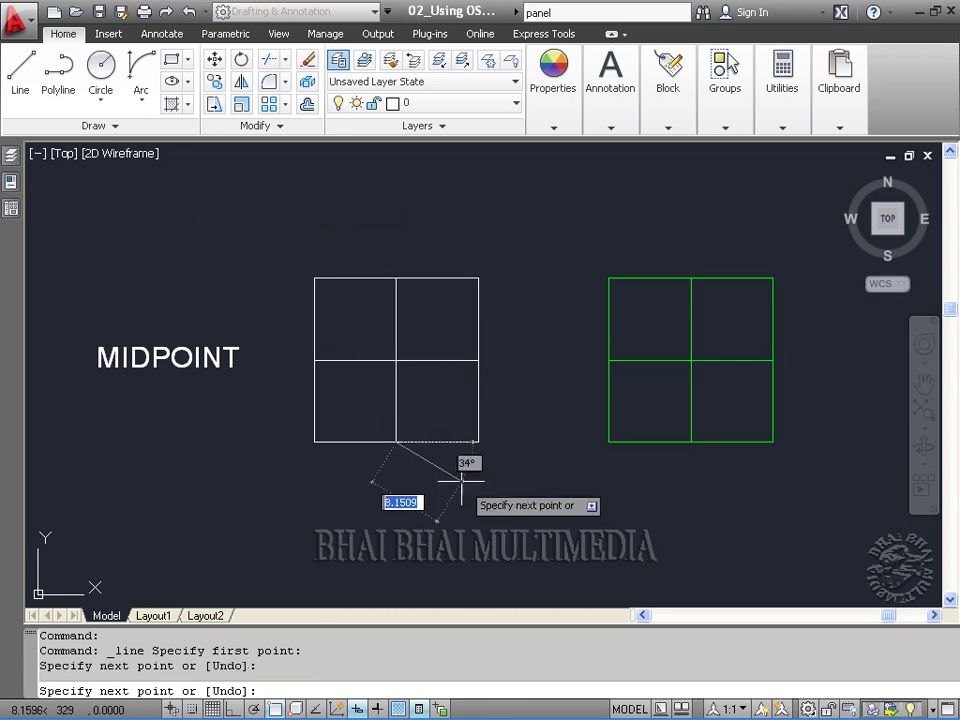
key(Escape)
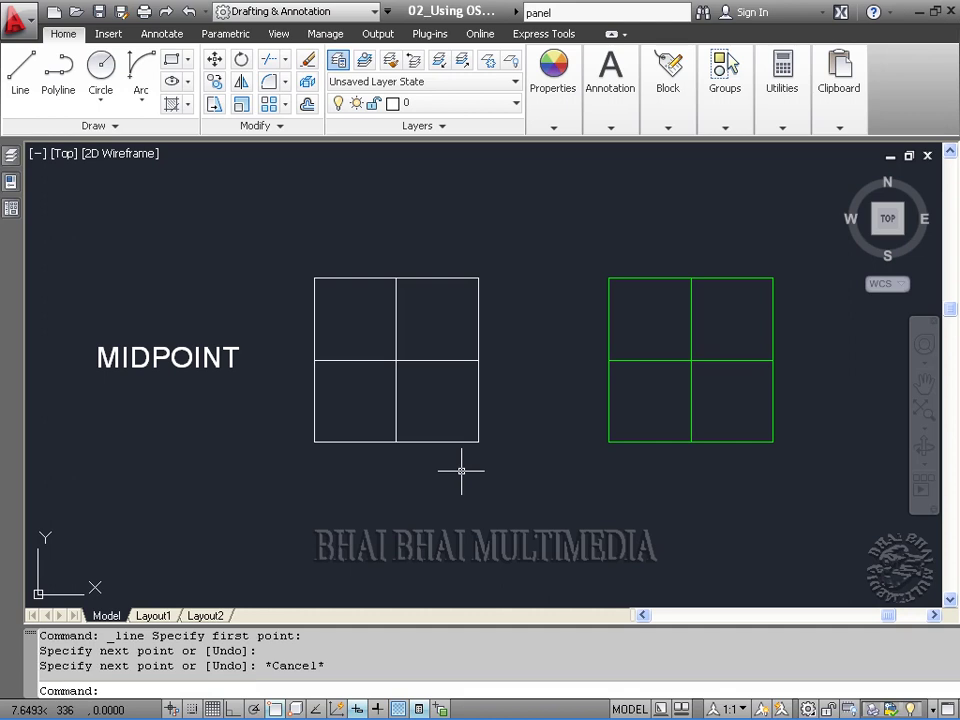
Pan to the INTERSECTION drawings and enable Intersection object snap
middle_drag(463, 527, 437, 306)
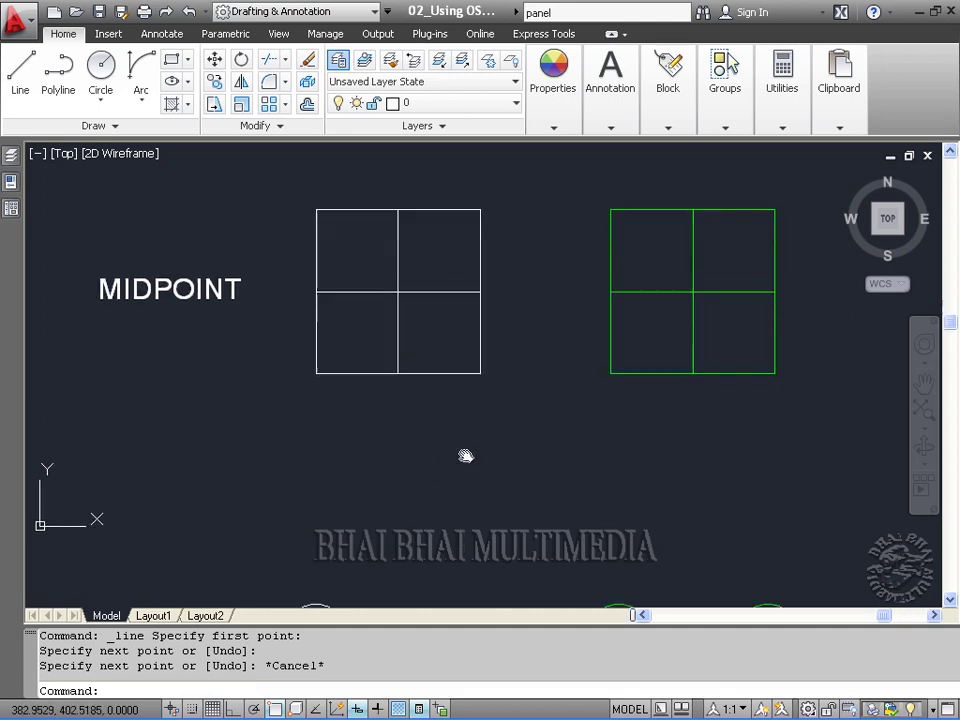
mouse_move(476, 514)
middle_down()
mouse_move(467, 281)
mouse_move(469, 310)
middle_up()
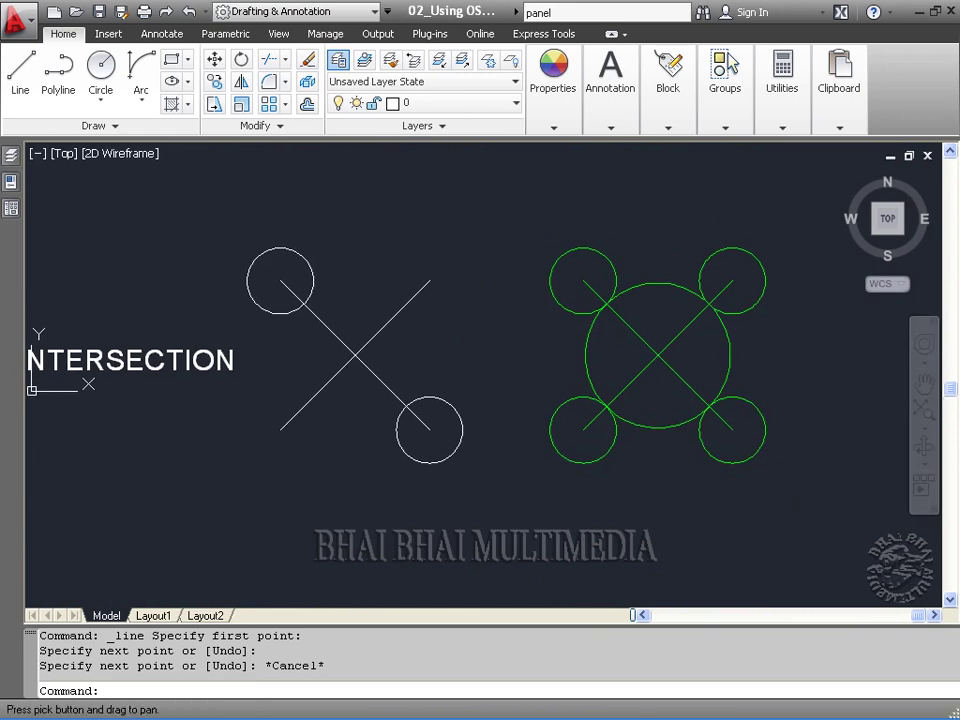
middle_drag(417, 361, 437, 366)
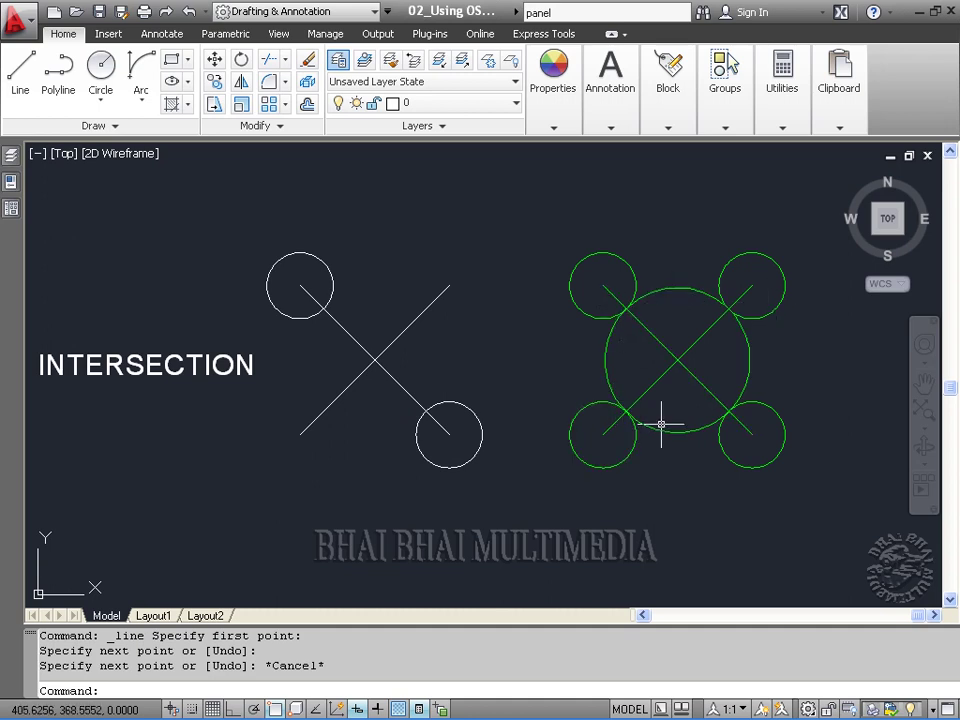
right_click(276, 709)
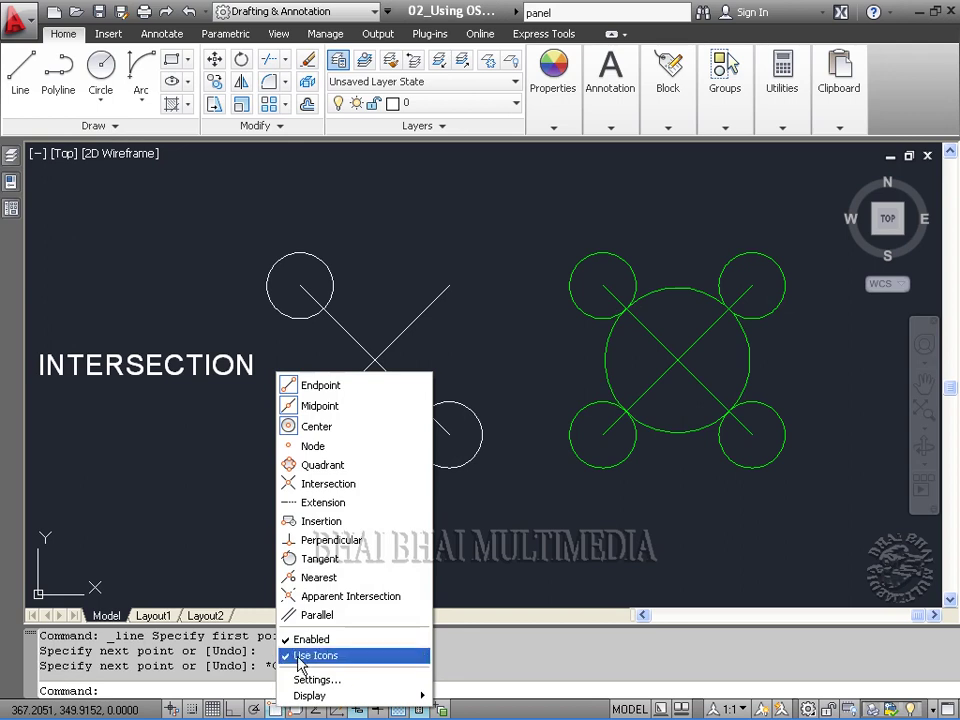
click(310, 485)
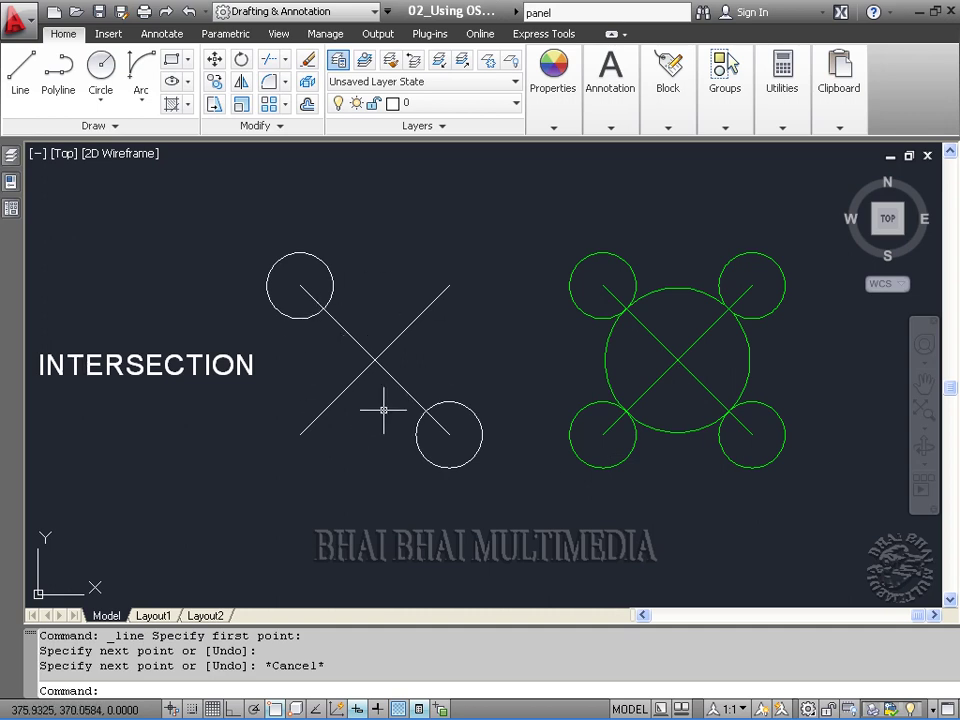
Draw small circles at the lines' crossing, the upper-right line end and the lower-left line end
click(103, 76)
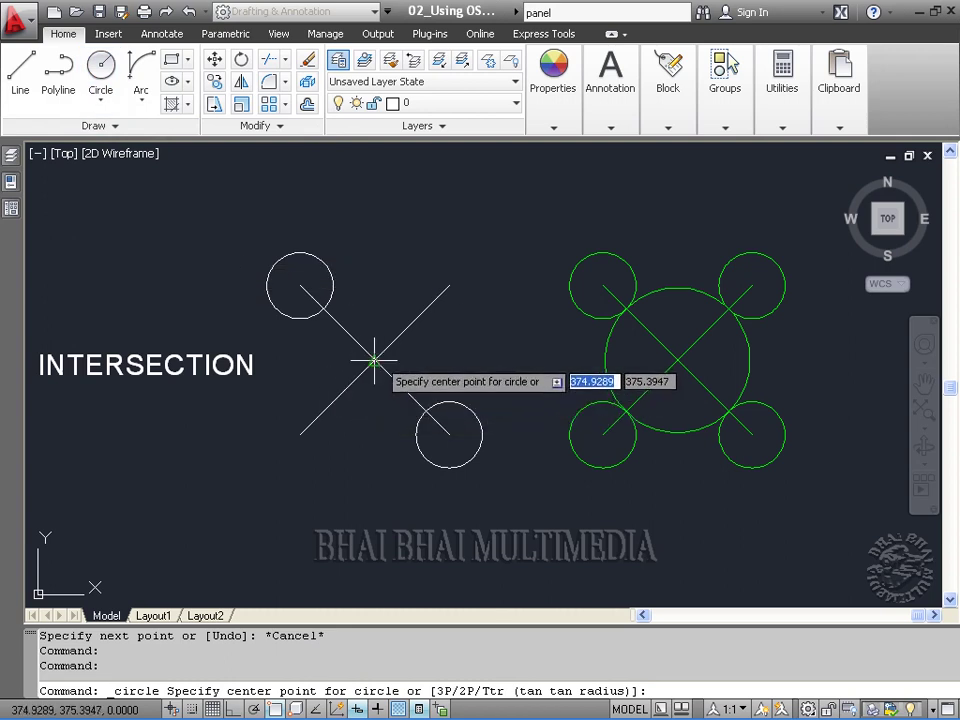
click(376, 358)
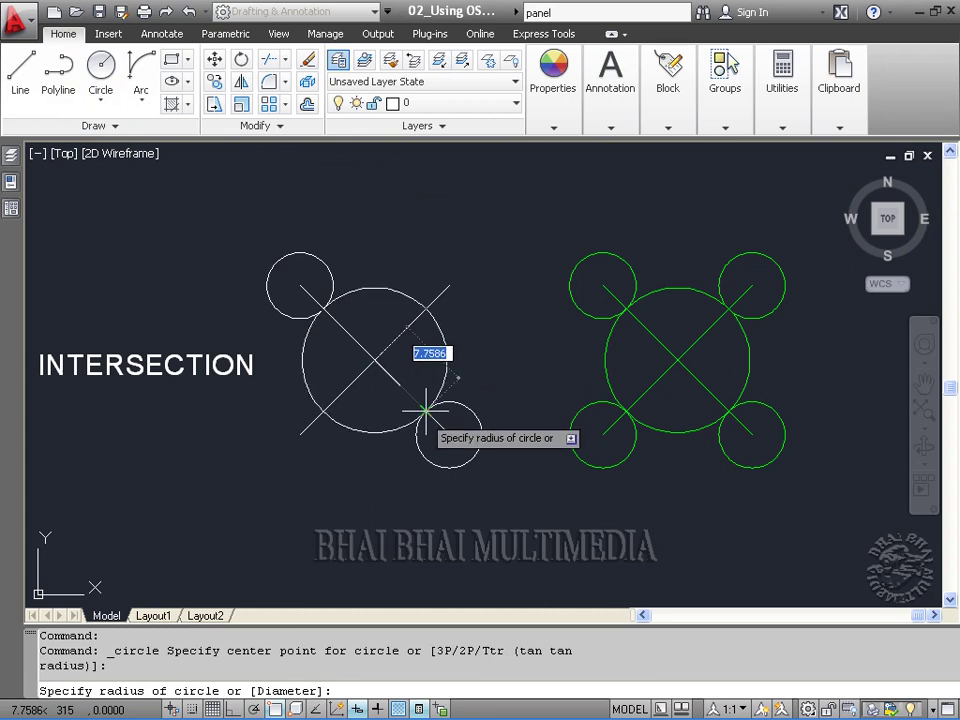
click(422, 412)
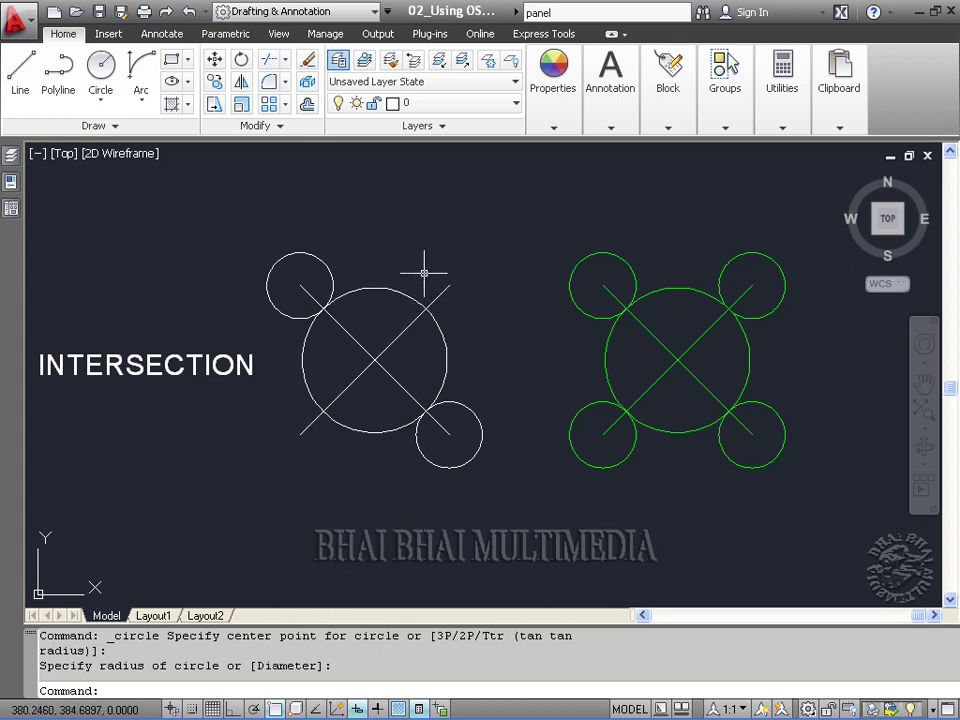
click(100, 68)
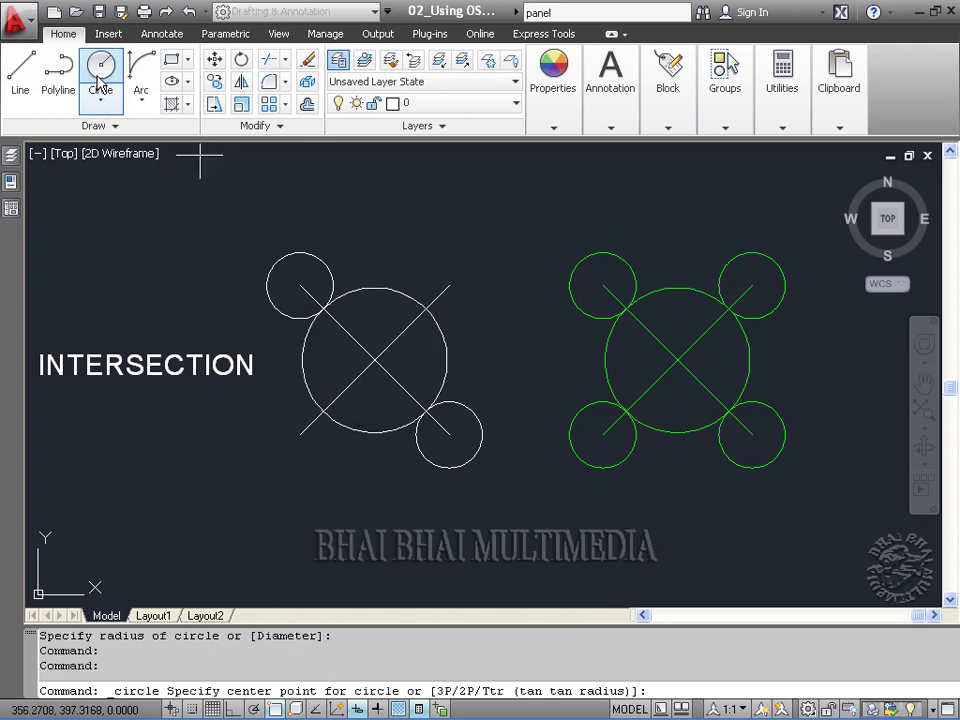
click(449, 286)
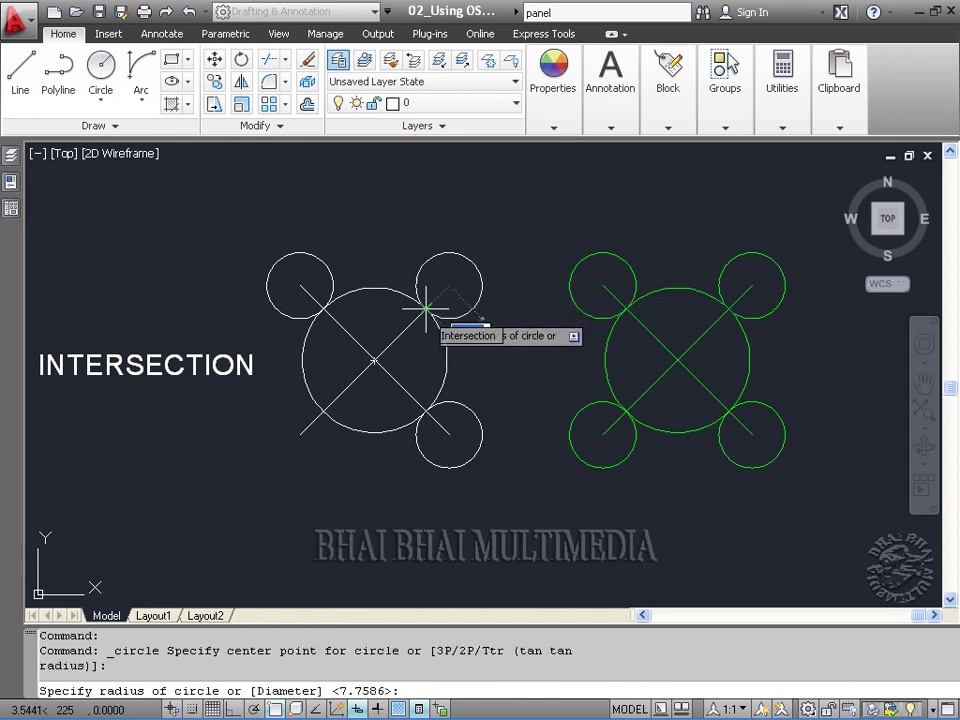
click(426, 309)
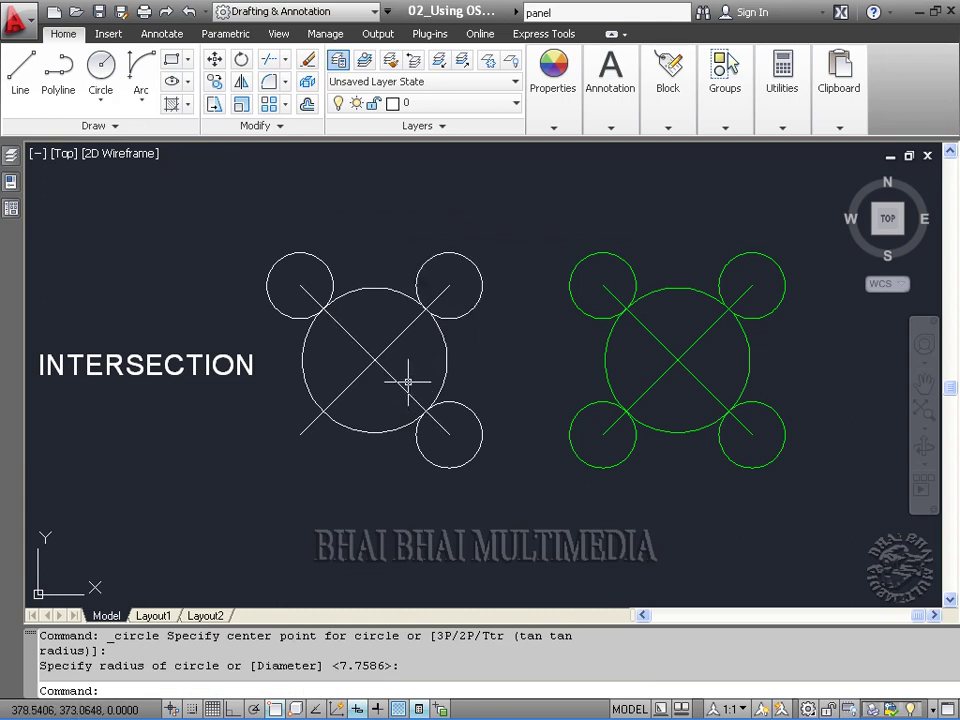
click(108, 76)
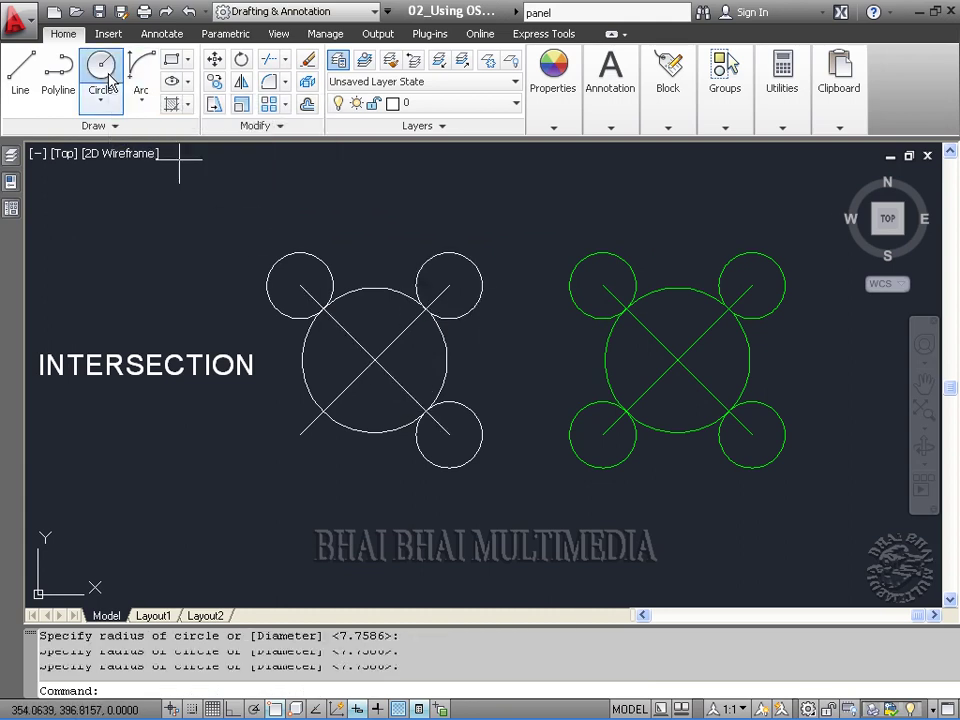
click(104, 76)
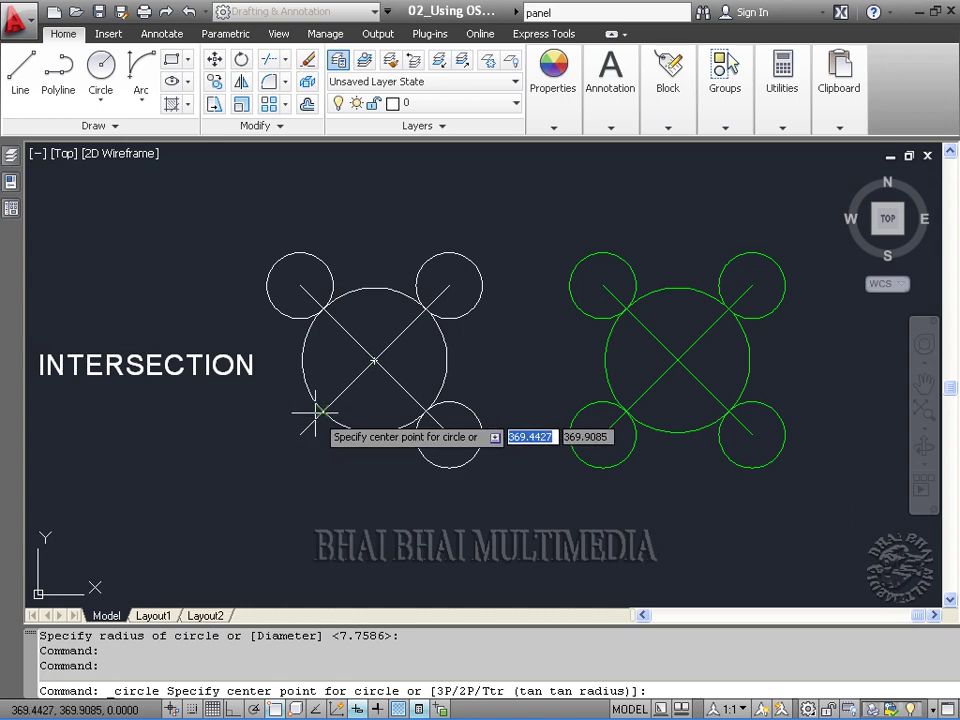
click(299, 436)
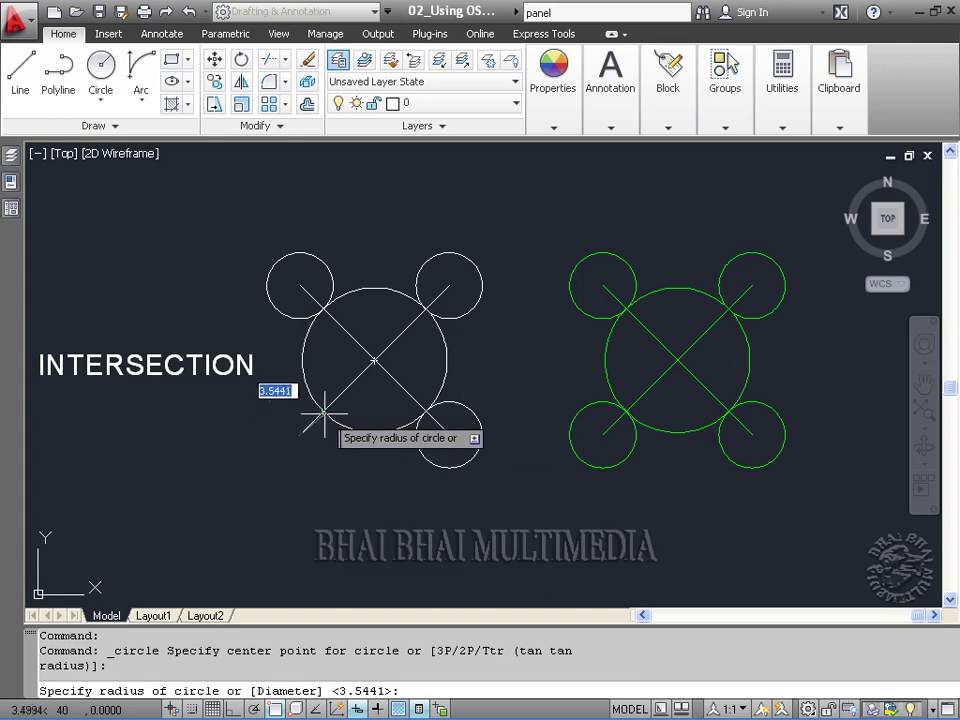
click(325, 418)
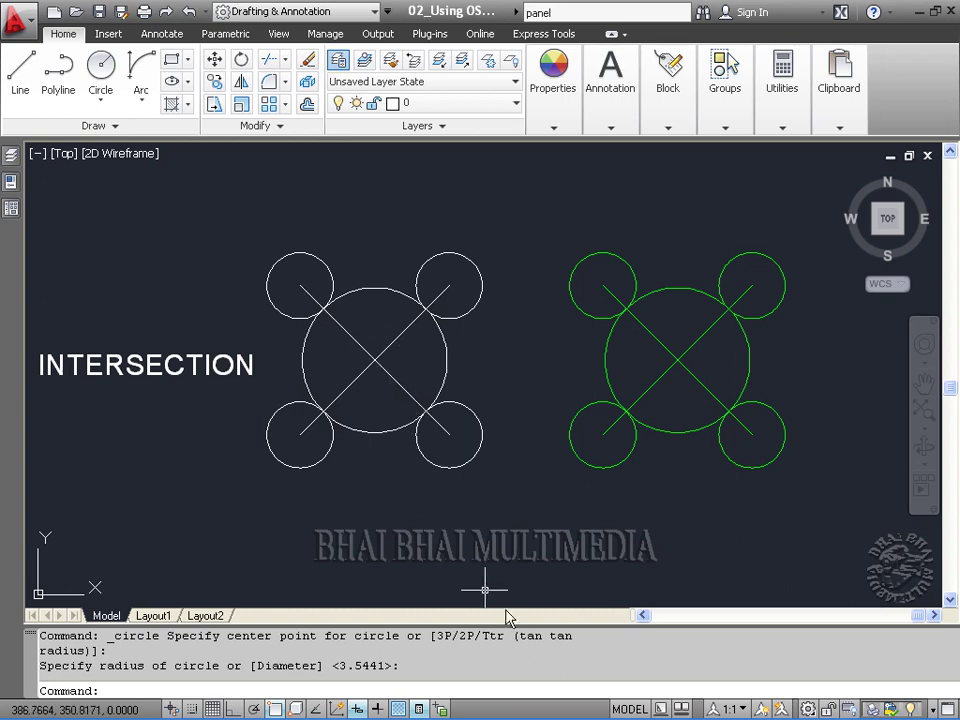
Pan down to the QUADRANT drawings and enable Quadrant object snap
mouse_move(507, 568)
middle_down()
mouse_move(475, 212)
mouse_move(494, 215)
middle_up()
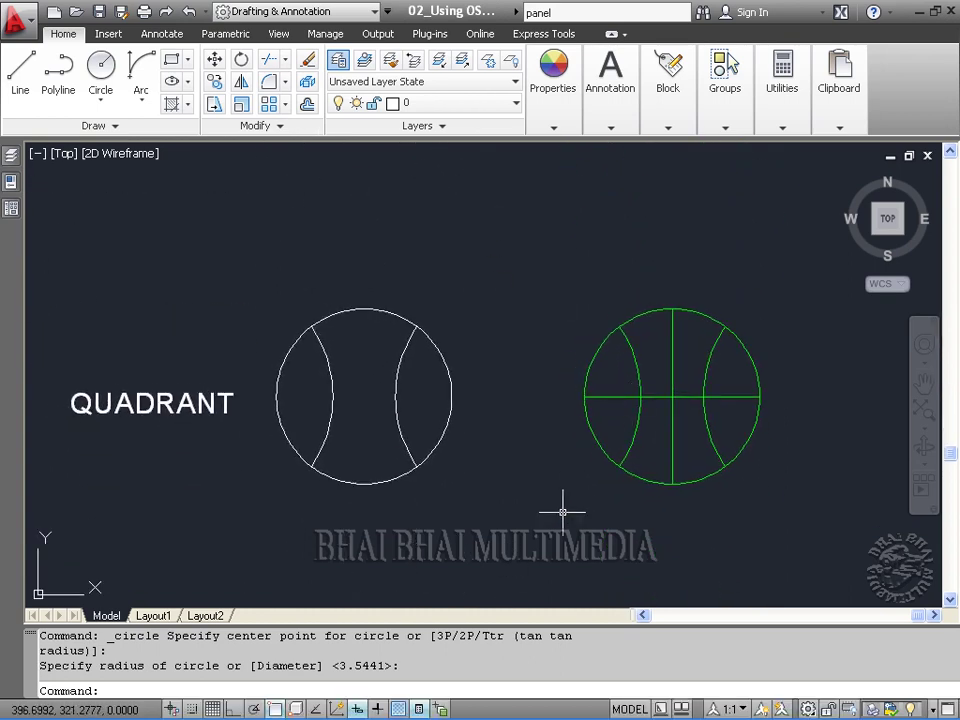
right_click(276, 708)
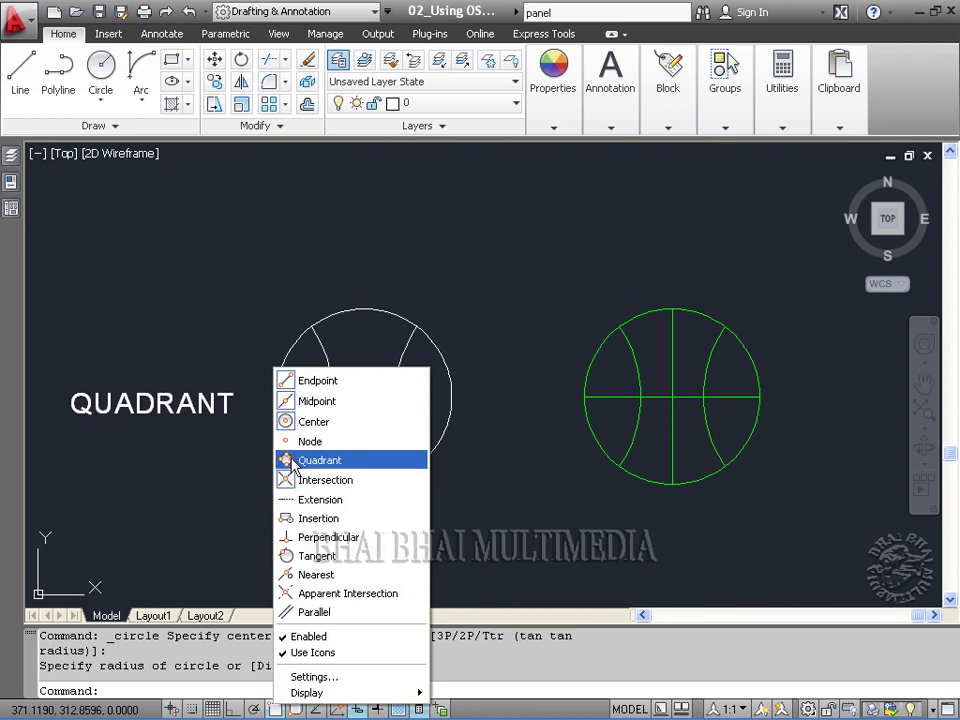
click(292, 461)
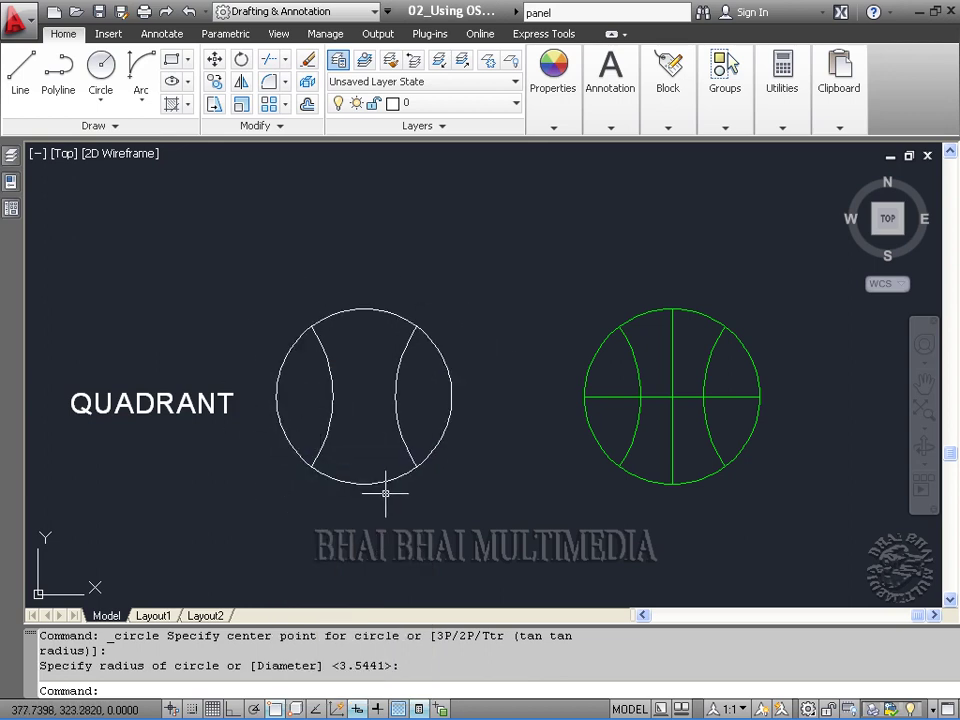
Draw top-to-bottom and left-to-right quadrant lines across the white circle
click(24, 88)
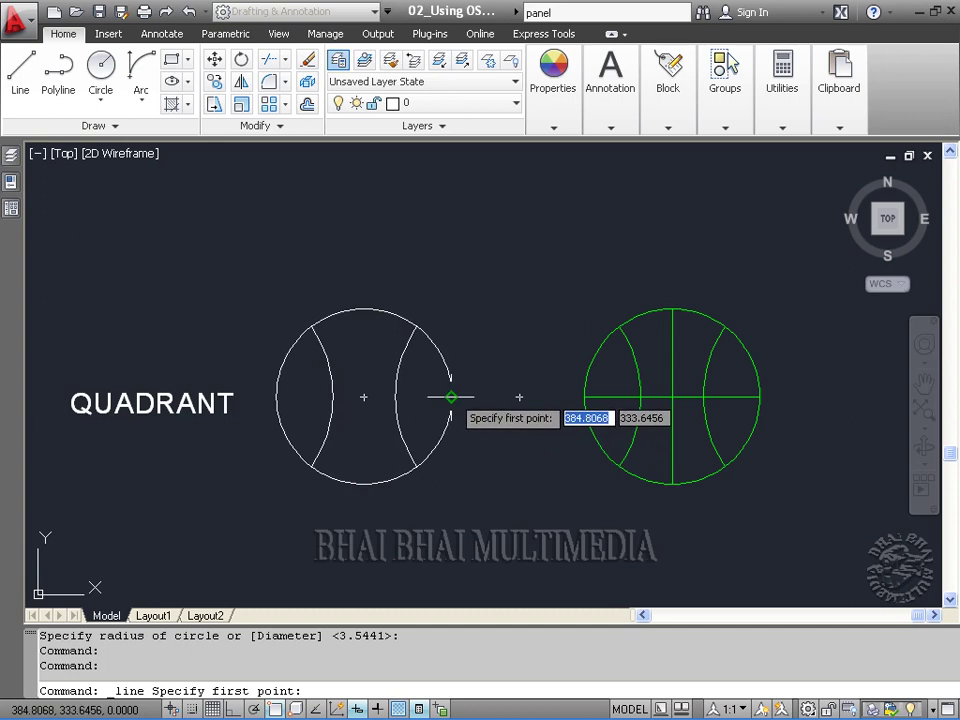
click(364, 309)
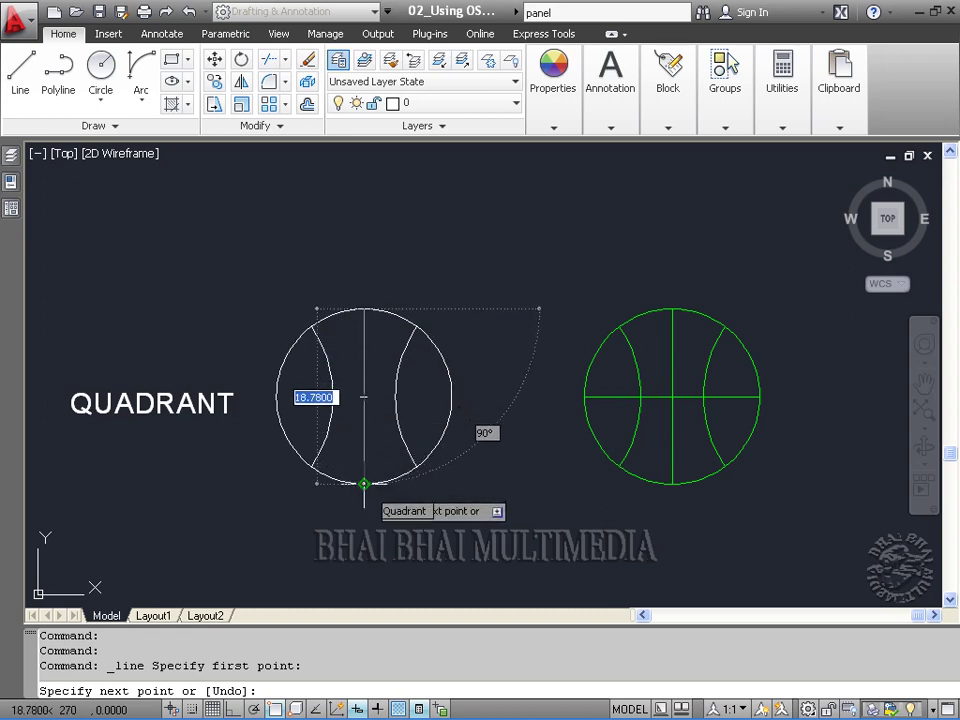
click(364, 484)
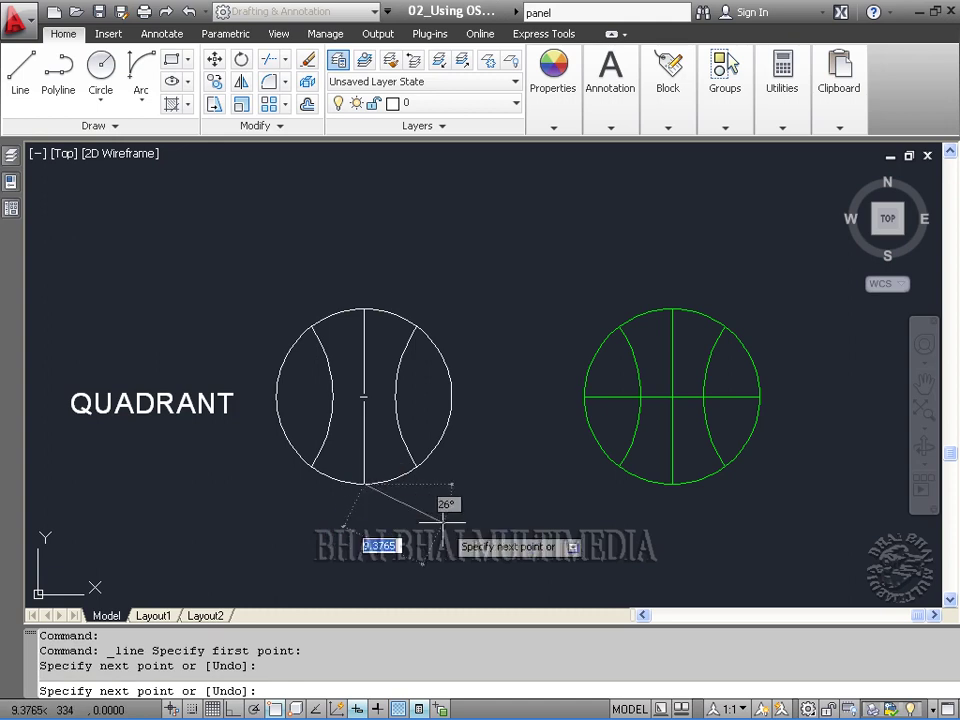
key(Escape)
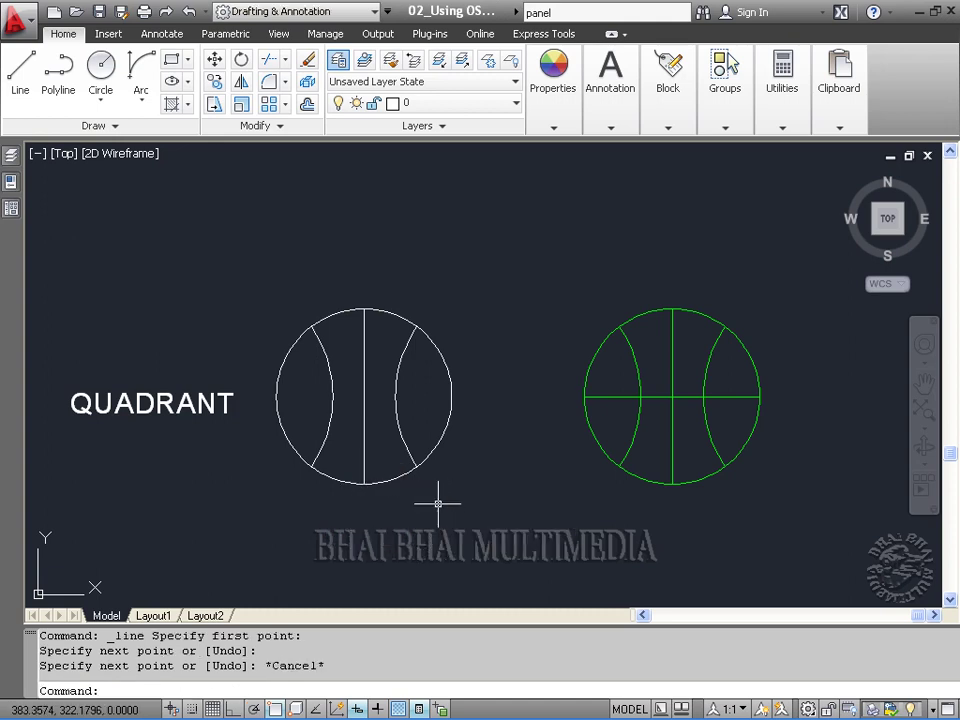
click(20, 70)
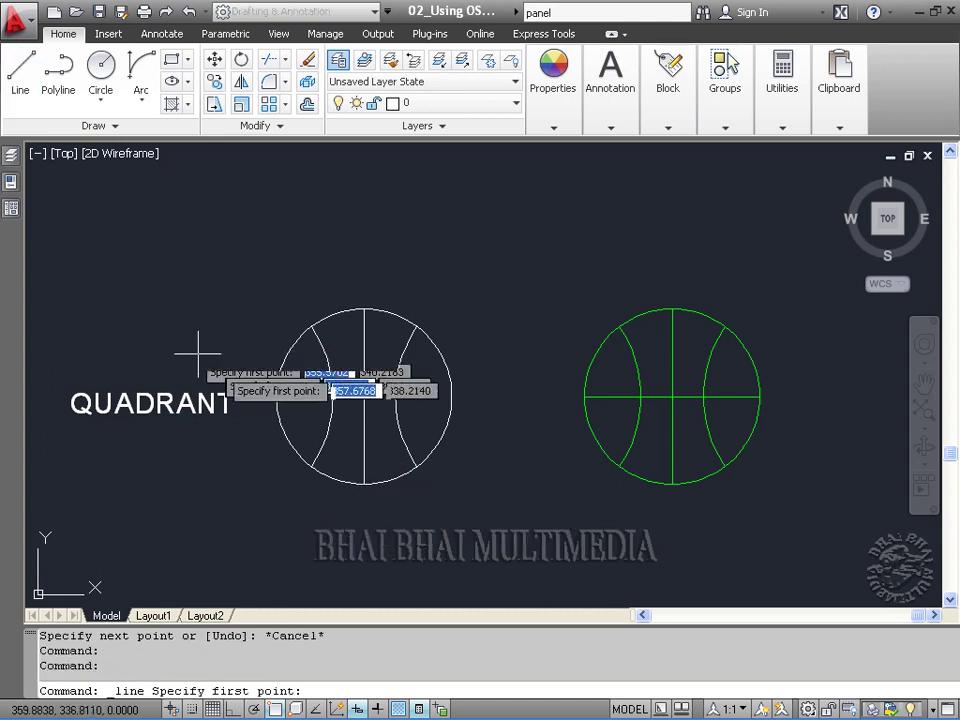
click(276, 398)
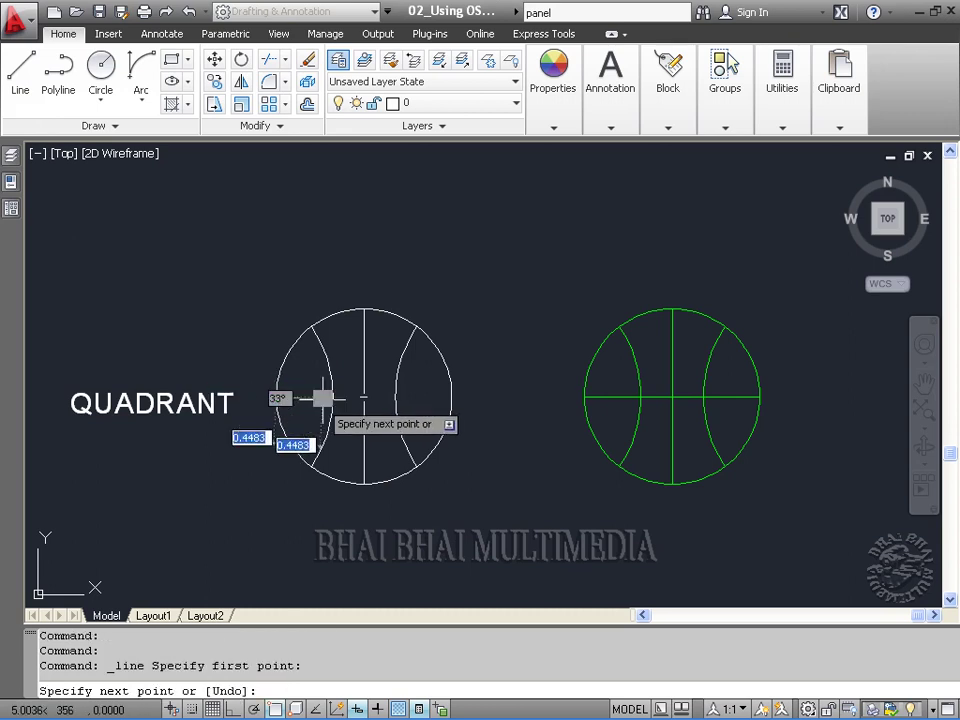
click(451, 397)
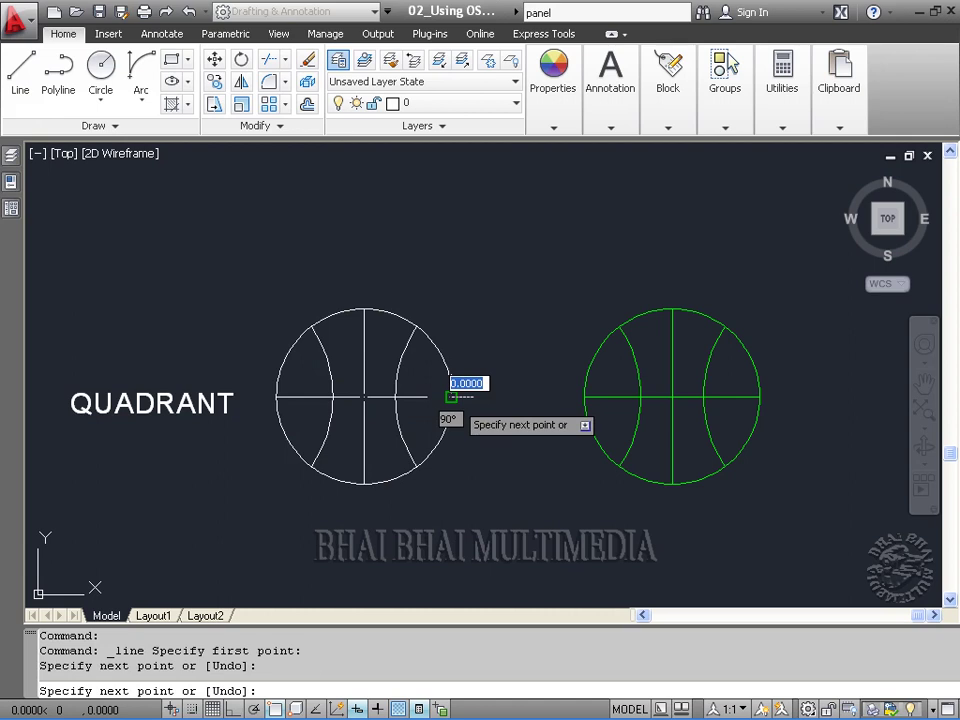
key(Escape)
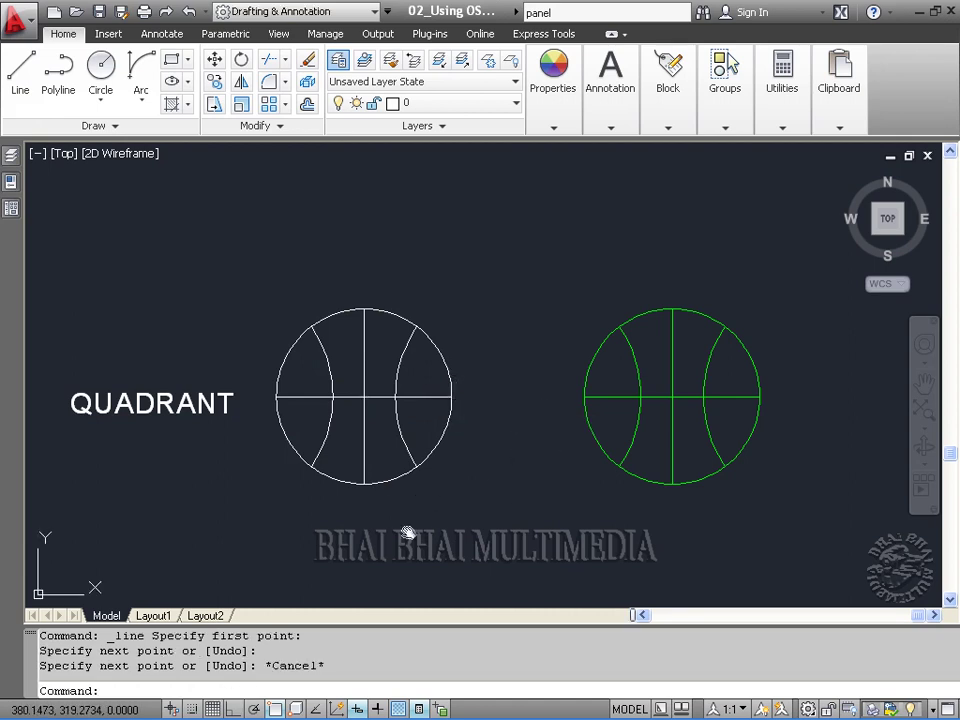
Pan down to centre the TANGENT circle drawings and bring up the OSNAP options menu
middle_drag(407, 533, 401, 304)
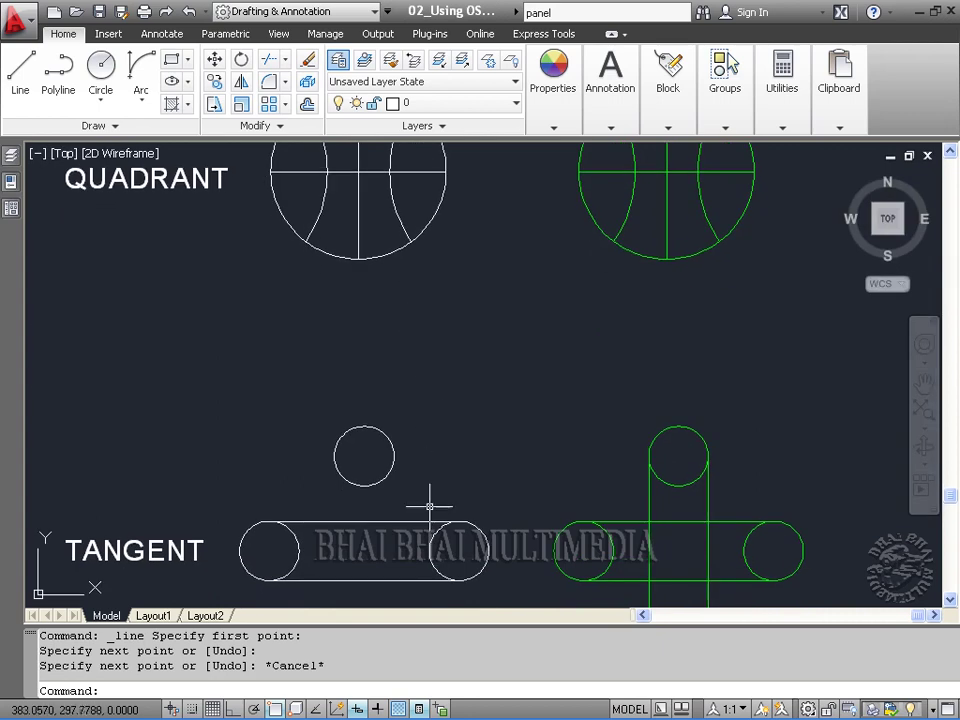
middle_drag(430, 502, 434, 340)
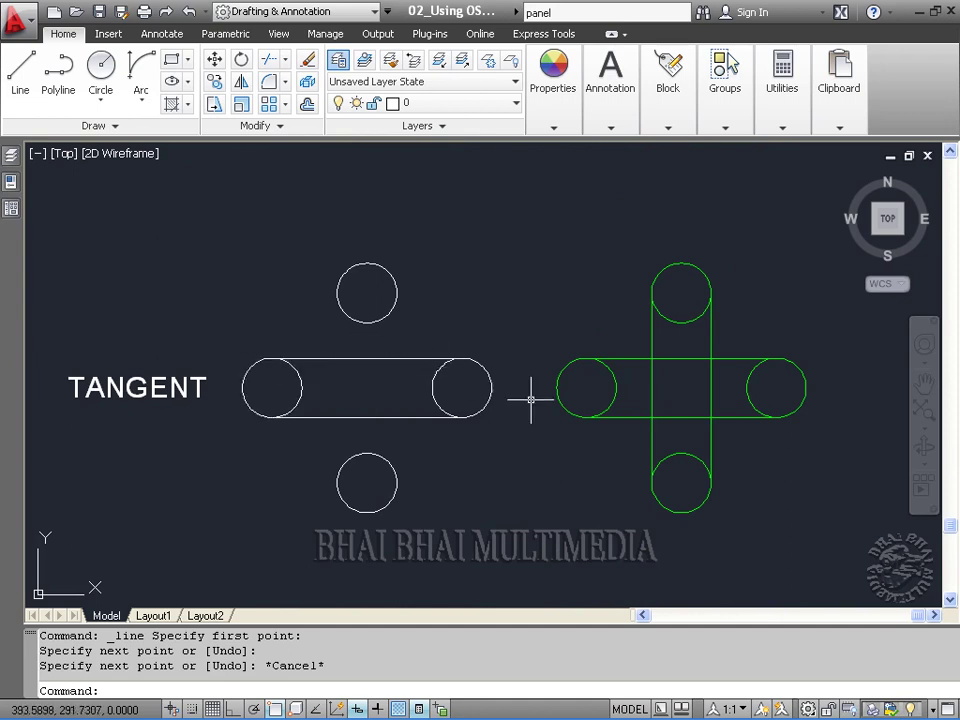
right_click(275, 708)
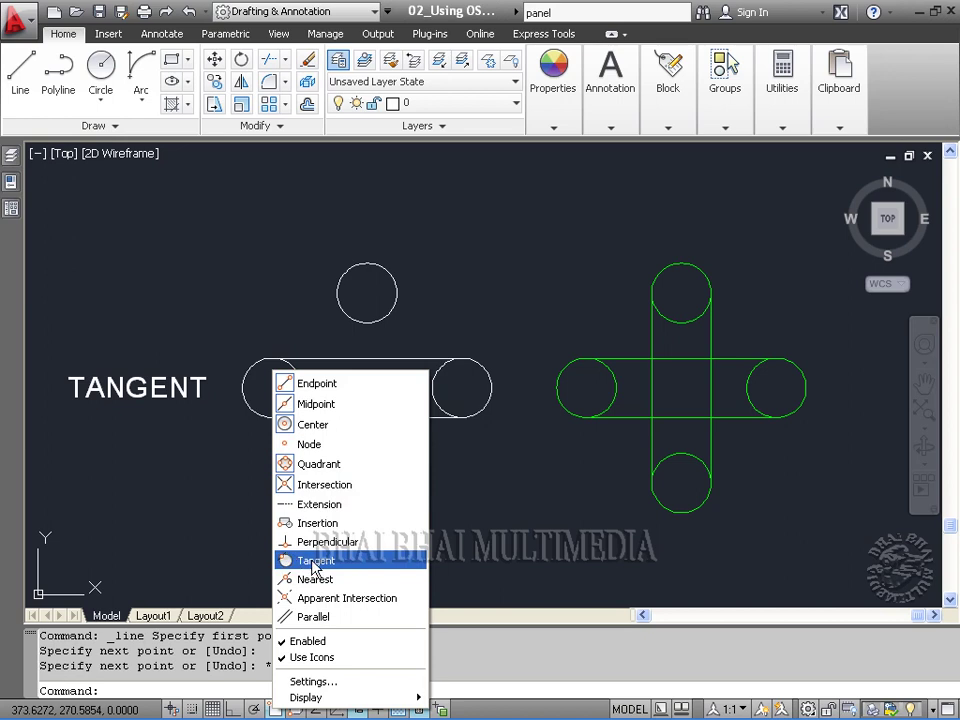
With Tangent snap, draw a vertical line along the left sides of the top and bottom circles
click(314, 562)
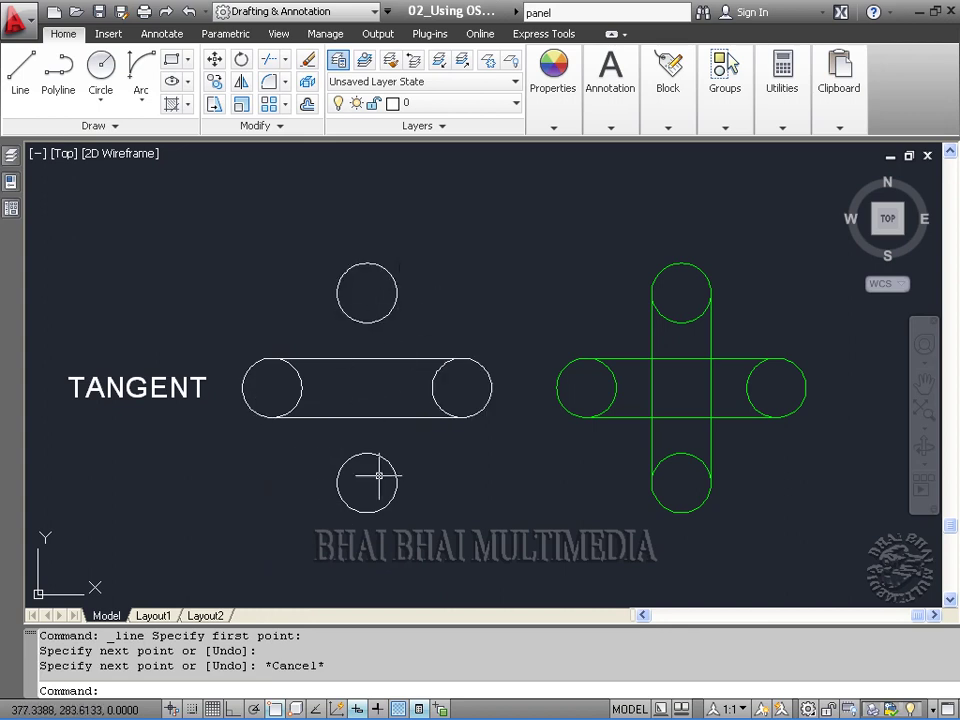
click(22, 75)
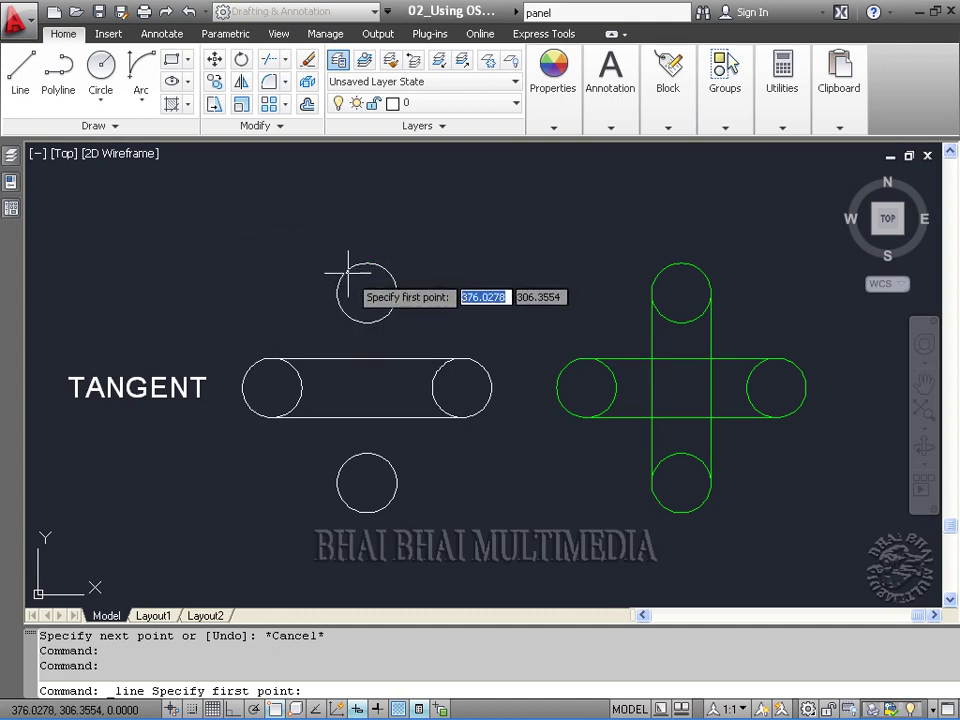
click(340, 291)
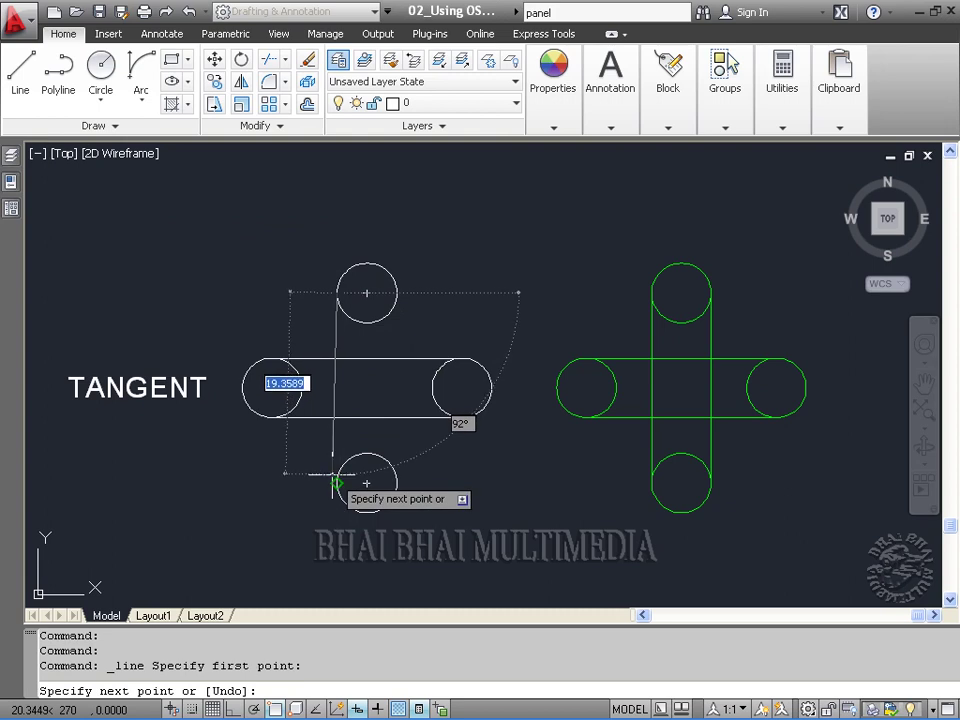
click(336, 483)
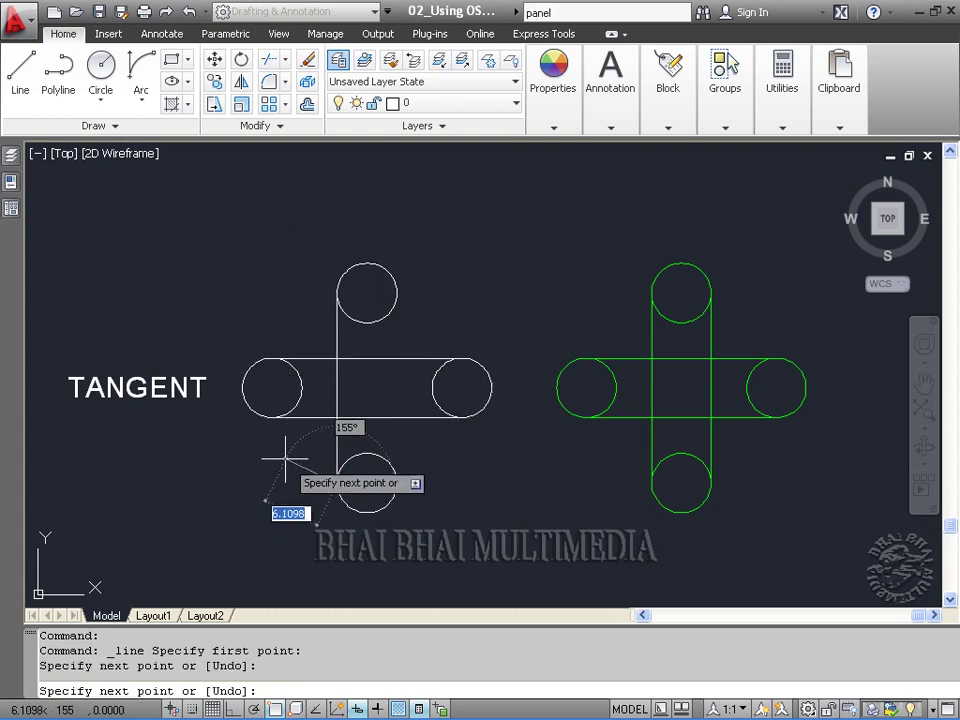
key(Escape)
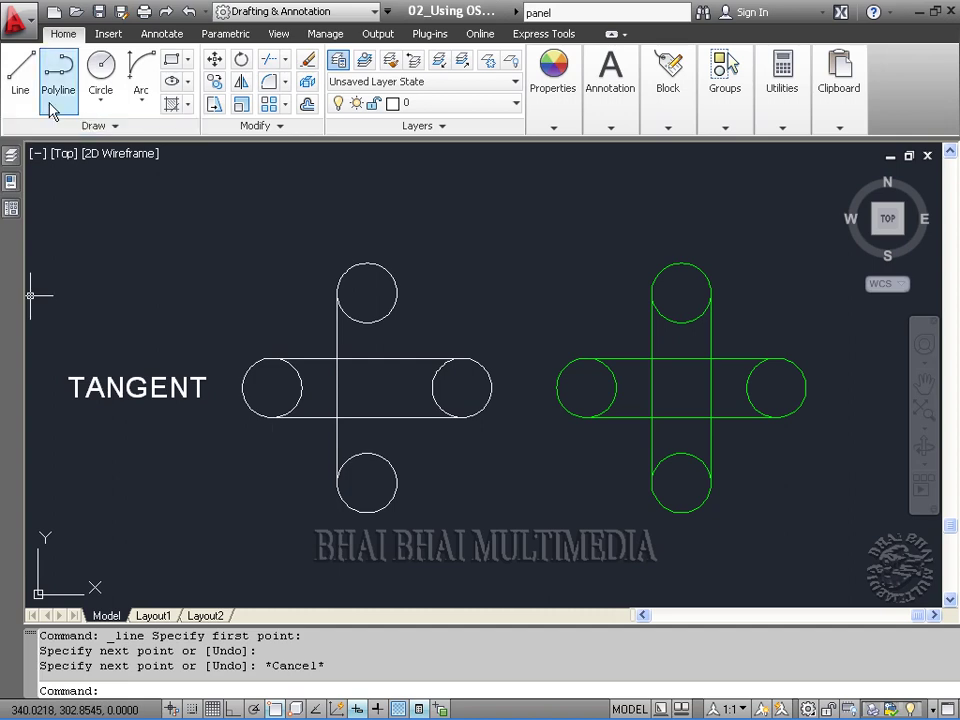
Draw a second vertical line tangent to the right sides of the top and bottom circles
click(27, 95)
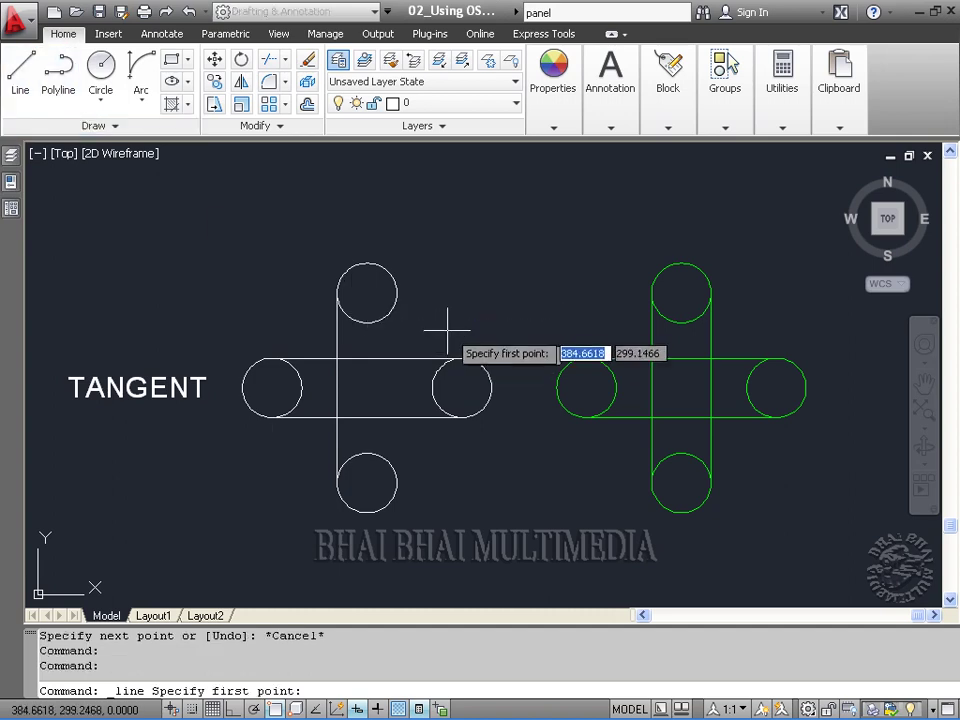
click(396, 292)
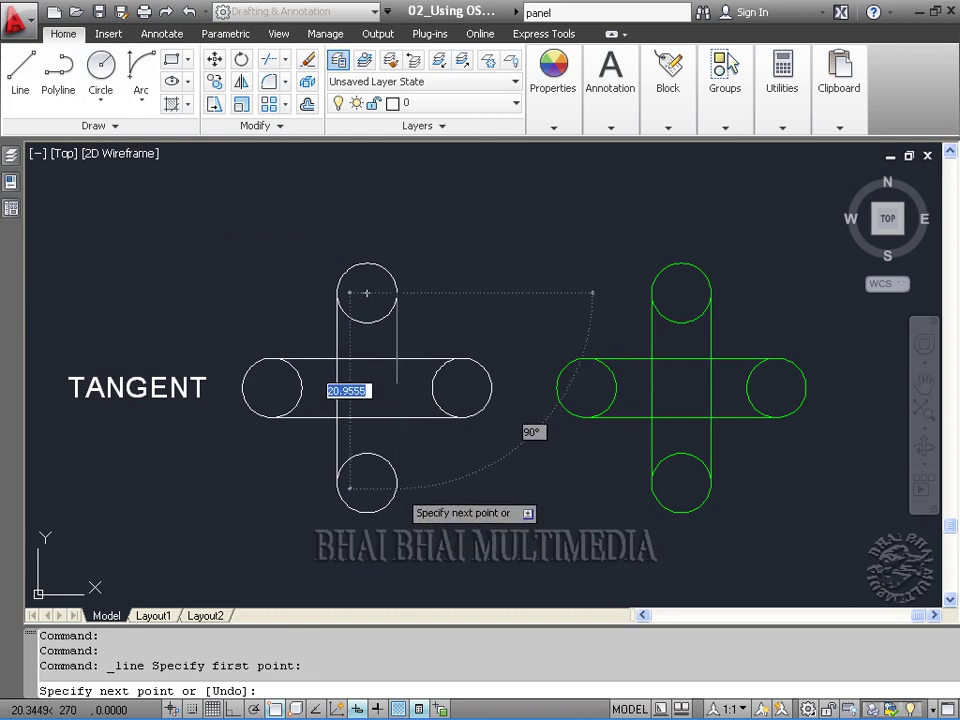
click(396, 484)
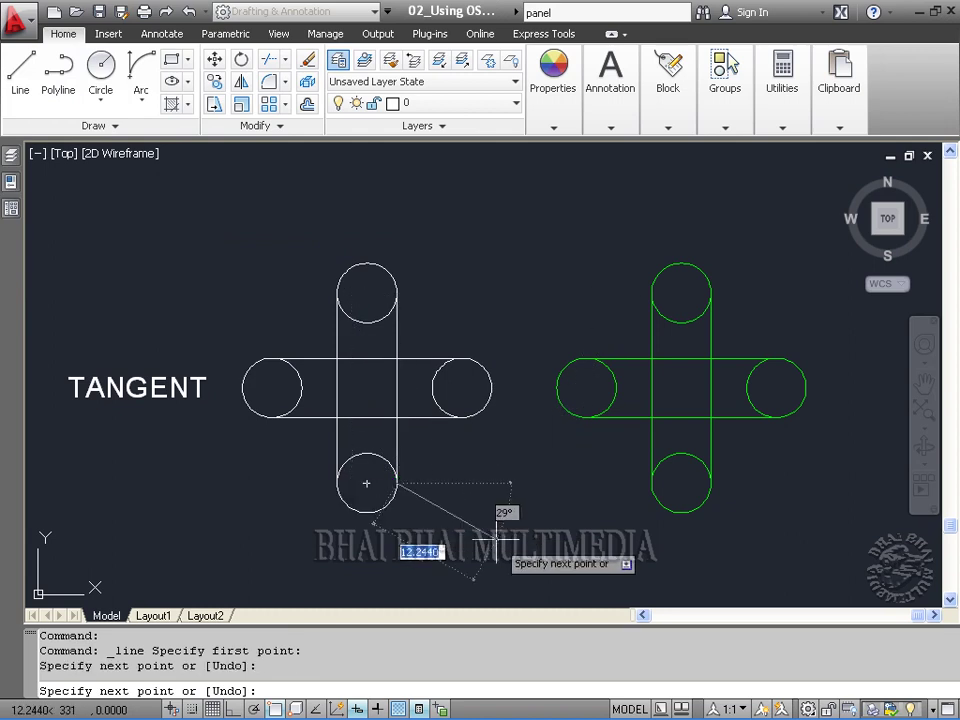
key(Escape)
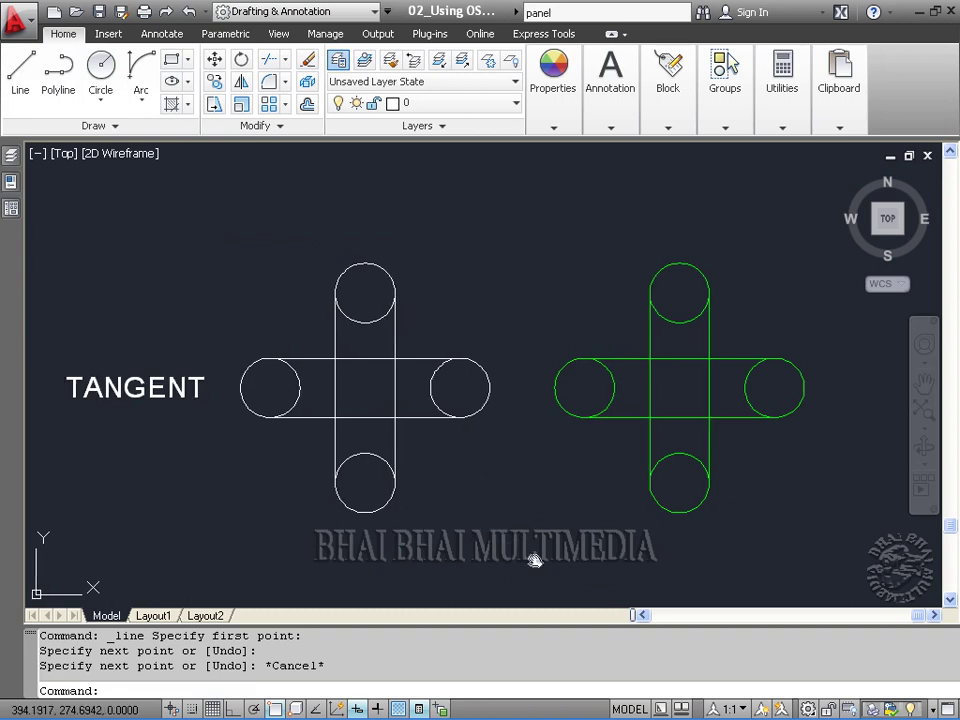
Centre the PERPENDICULAR diamond-and-squares drawings and turn on Perpendicular object snap
middle_drag(531, 561, 529, 237)
middle_drag(563, 441, 606, 332)
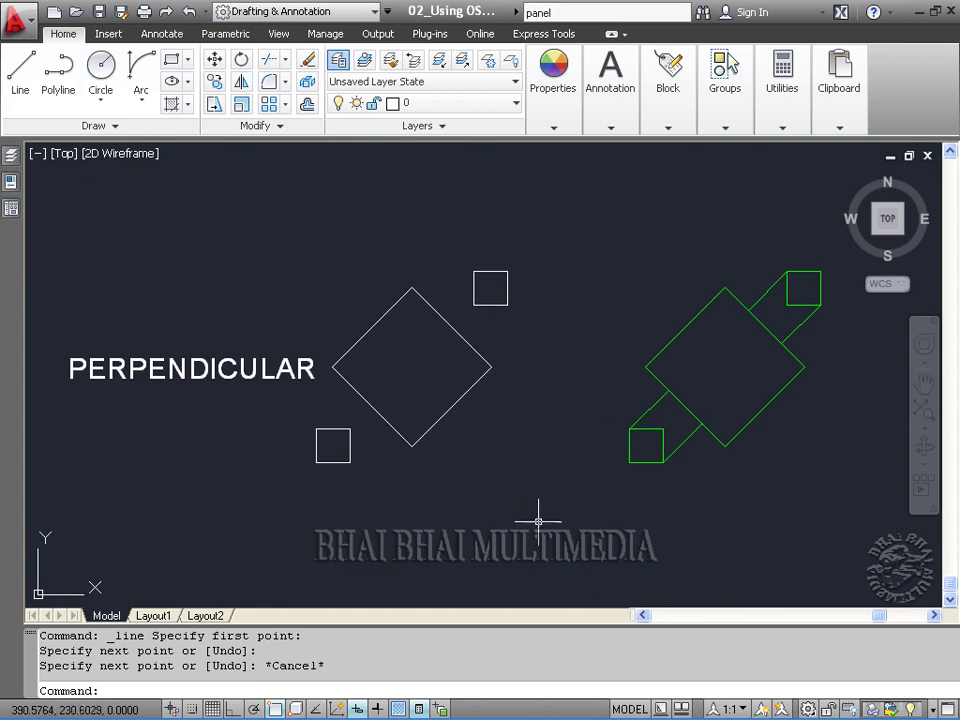
middle_drag(556, 515, 547, 507)
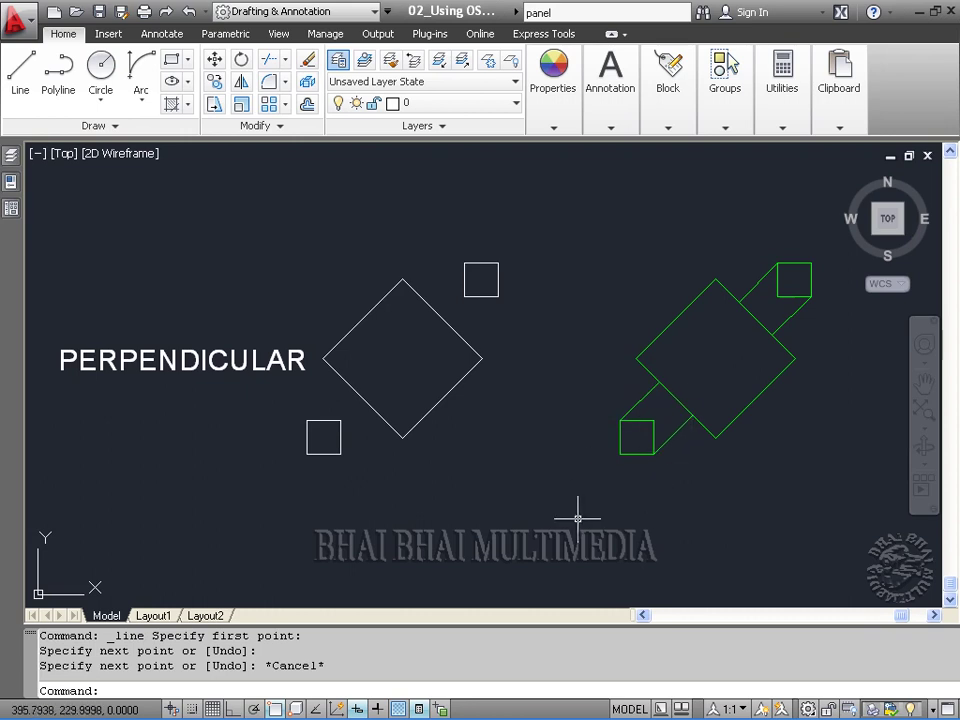
right_click(282, 711)
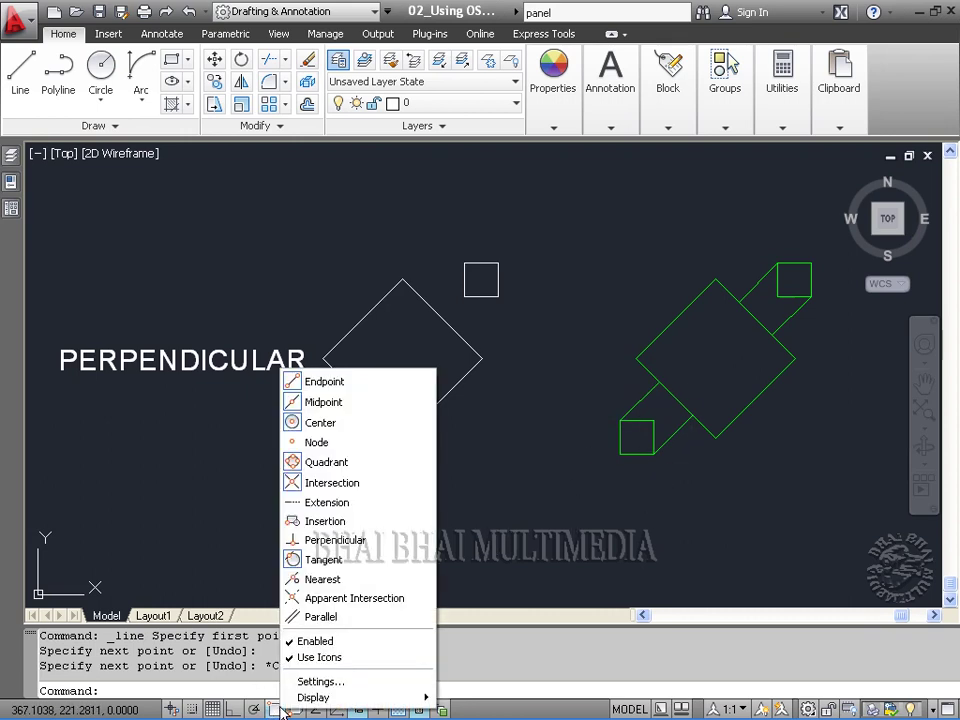
click(296, 541)
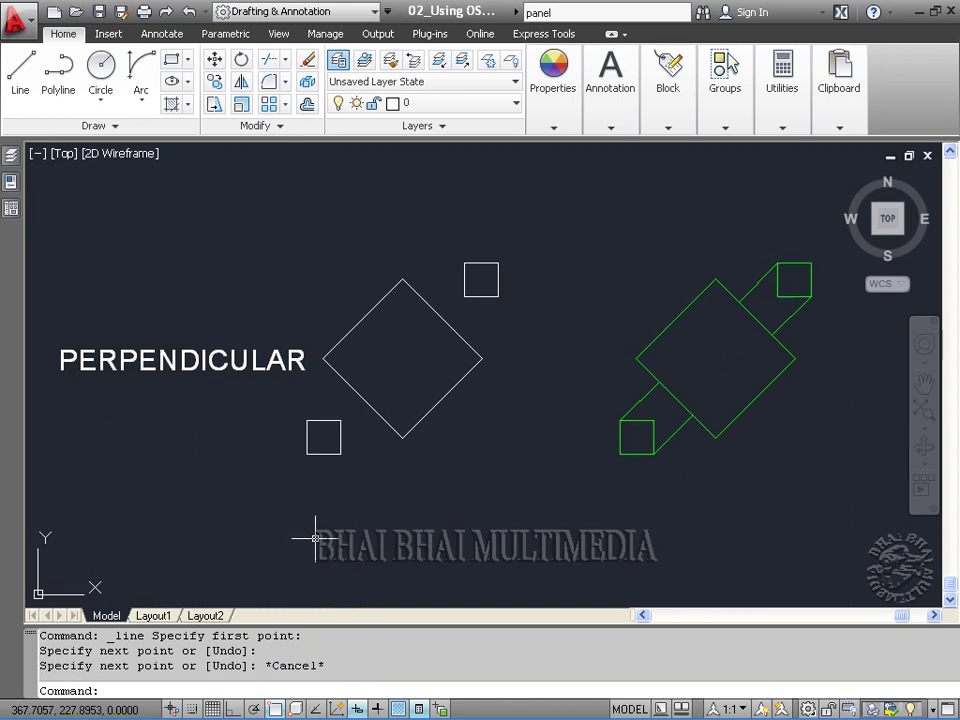
Draw two lines from the upper-right square's corners, perpendicular to the diamond's edge
click(28, 78)
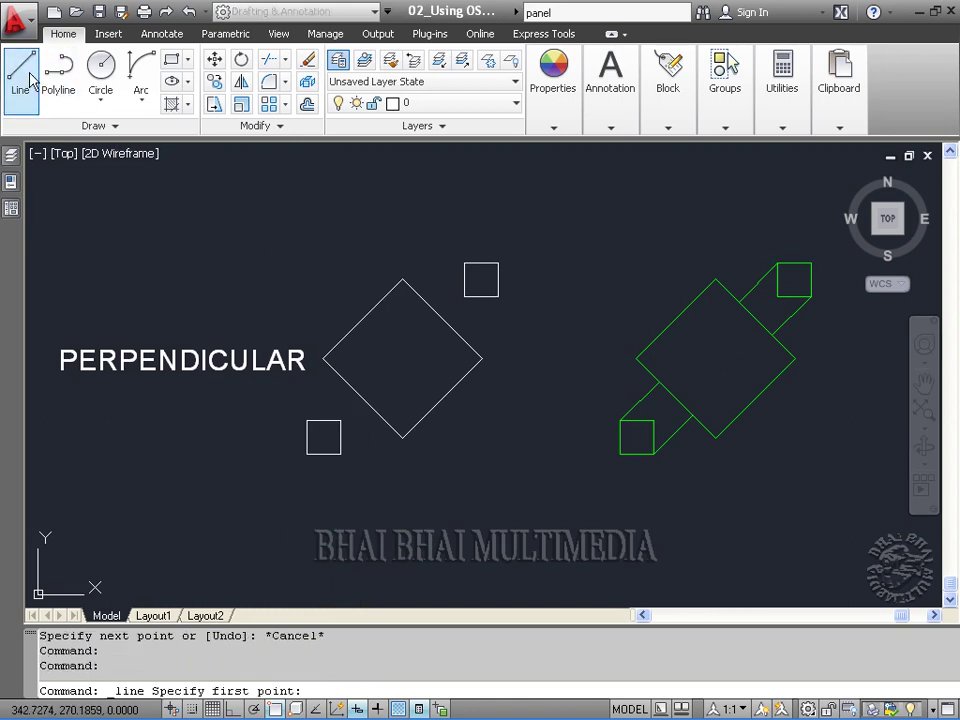
click(464, 262)
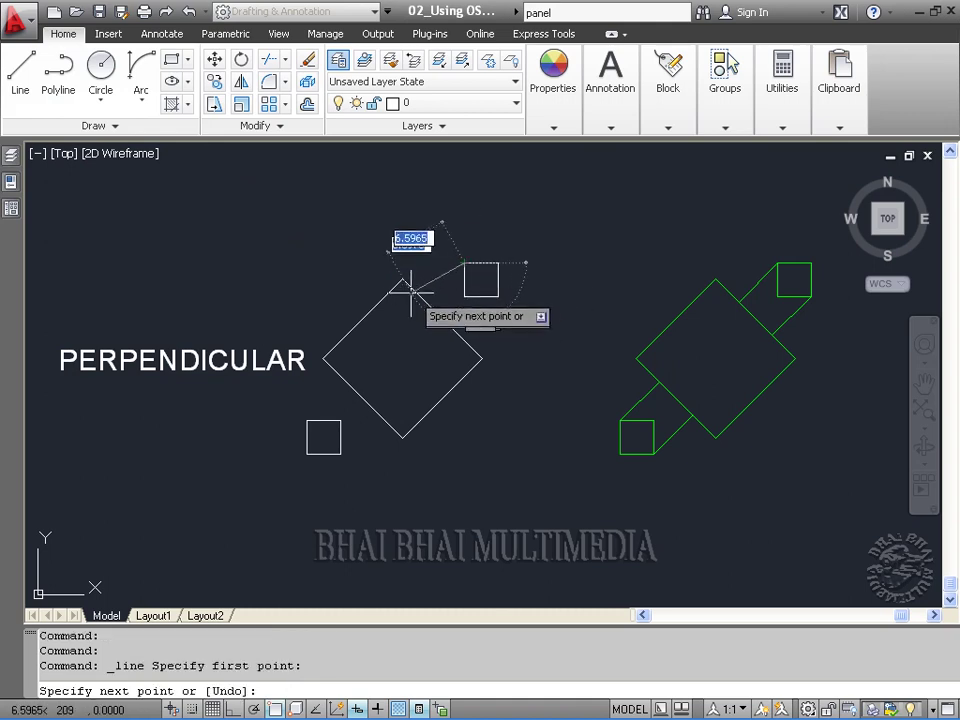
click(415, 291)
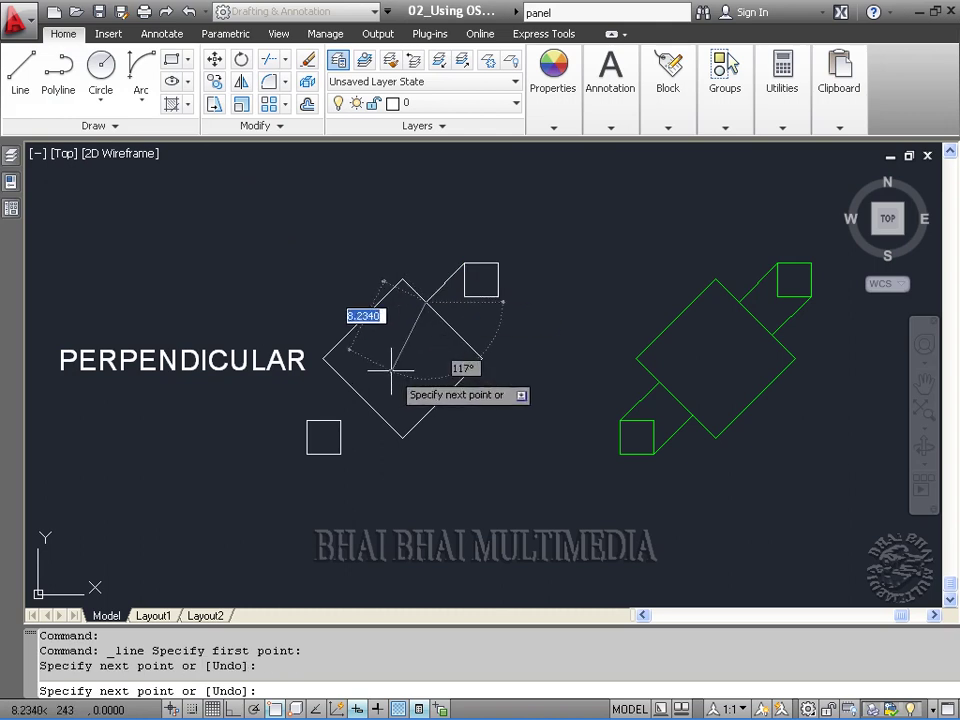
key(Escape)
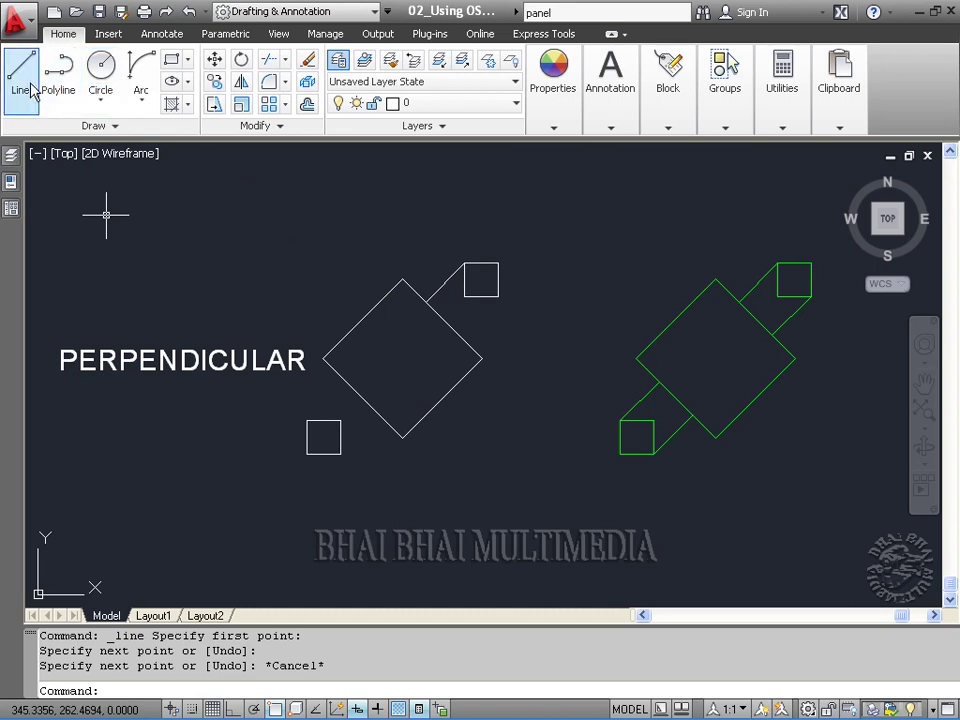
click(24, 85)
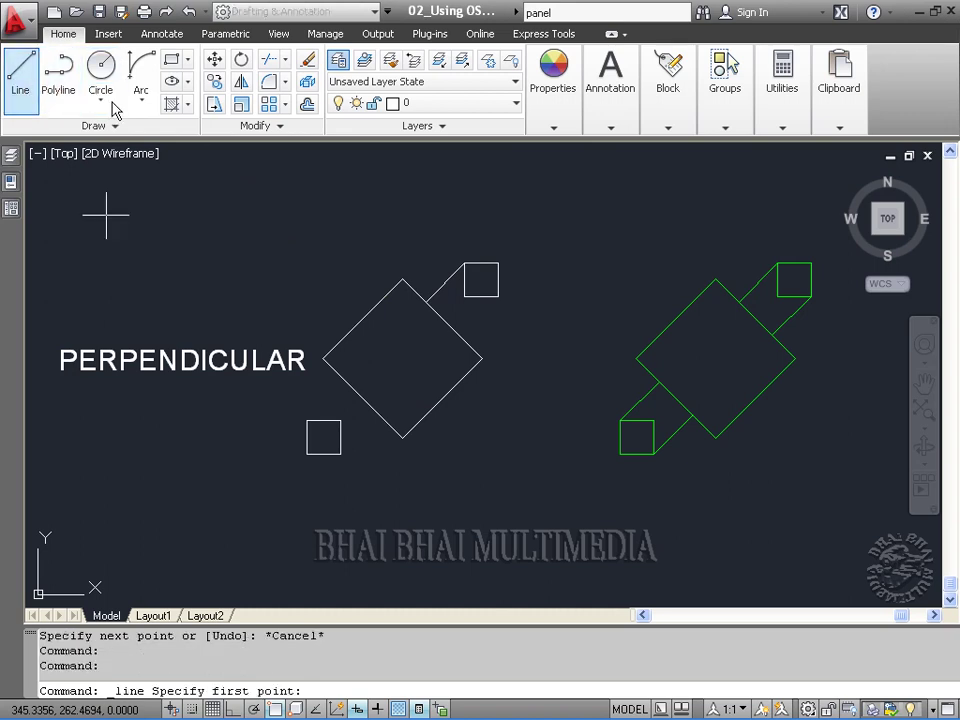
click(497, 297)
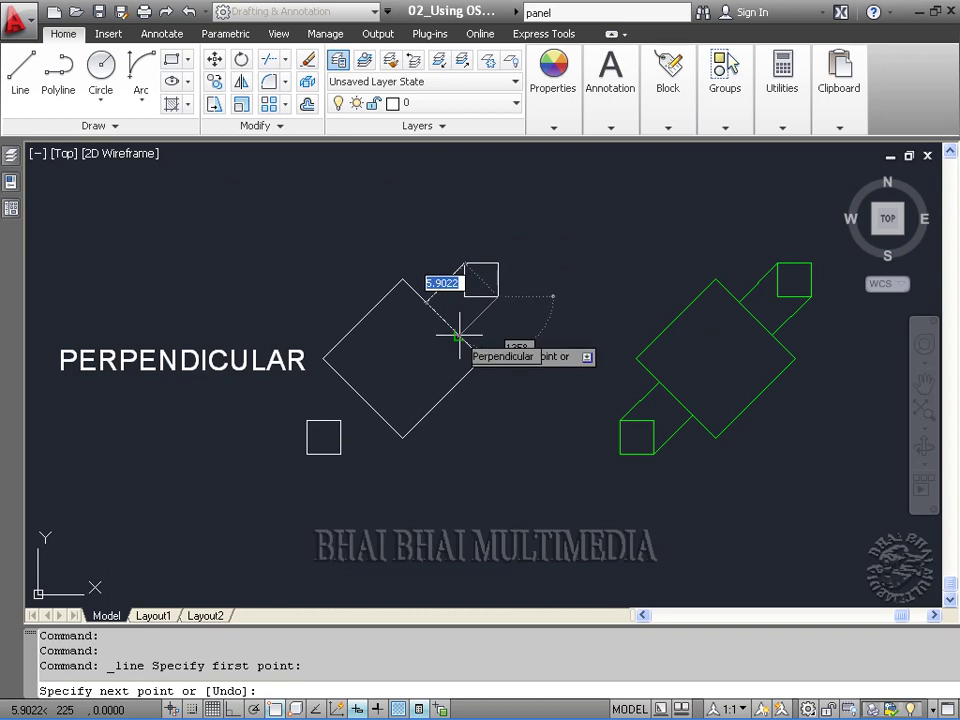
click(458, 337)
key(Escape)
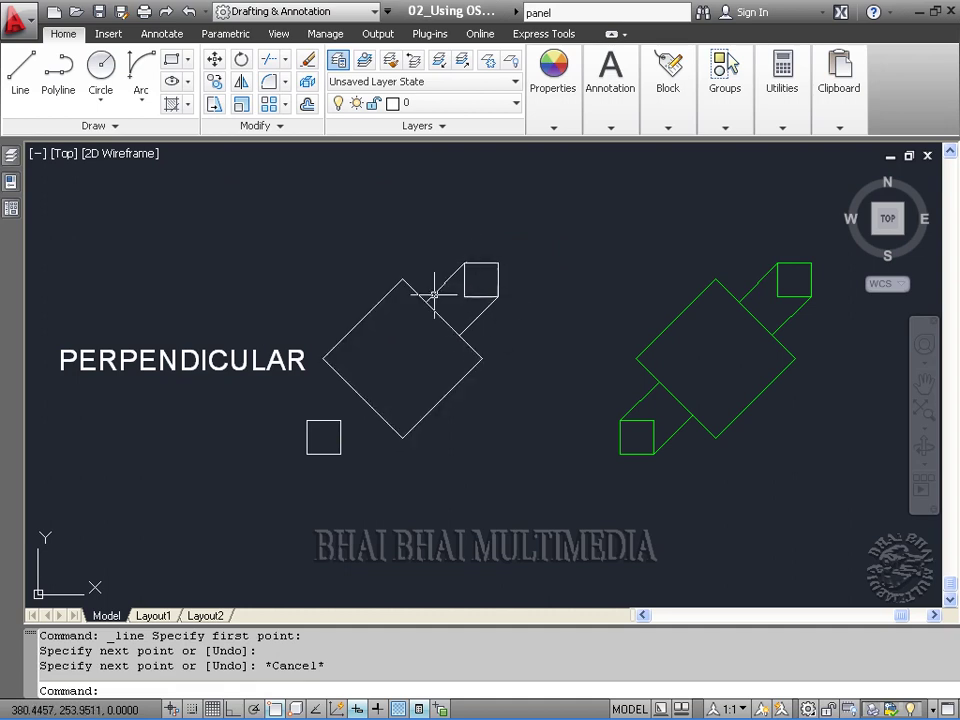
click(20, 72)
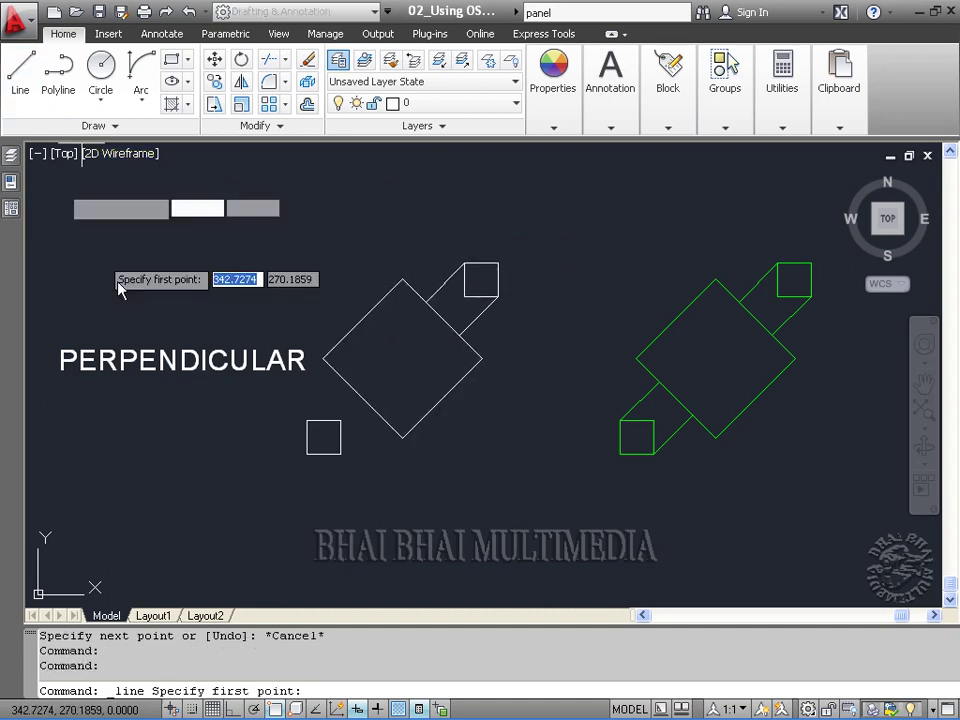
Draw two lines from the lower-left square's corners, perpendicular to the diamond's lower-left edge
click(322, 428)
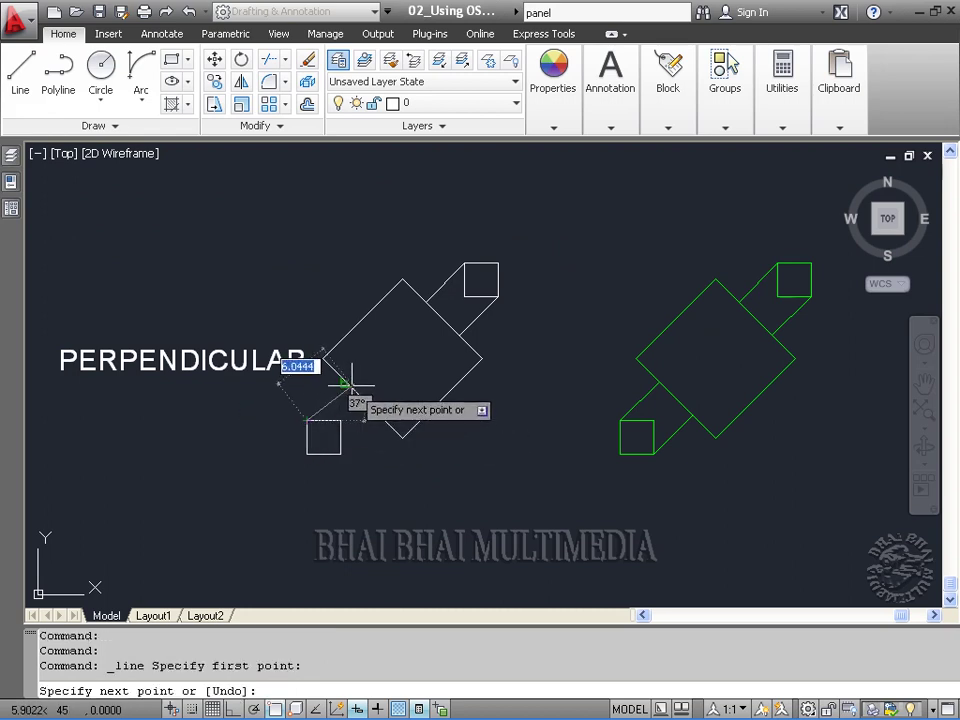
click(346, 381)
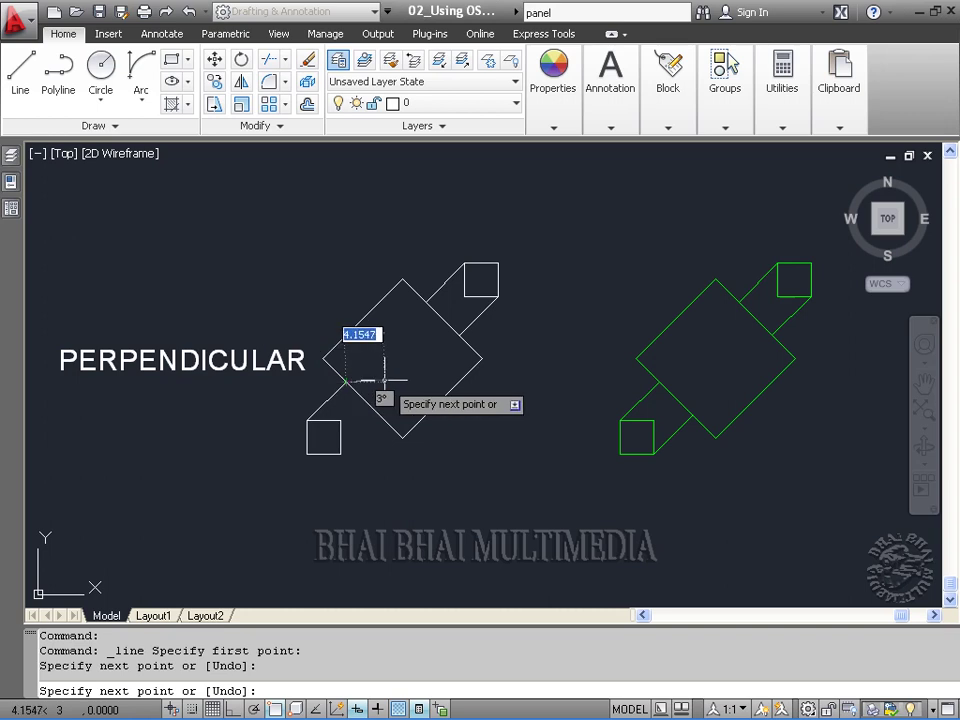
key(Escape)
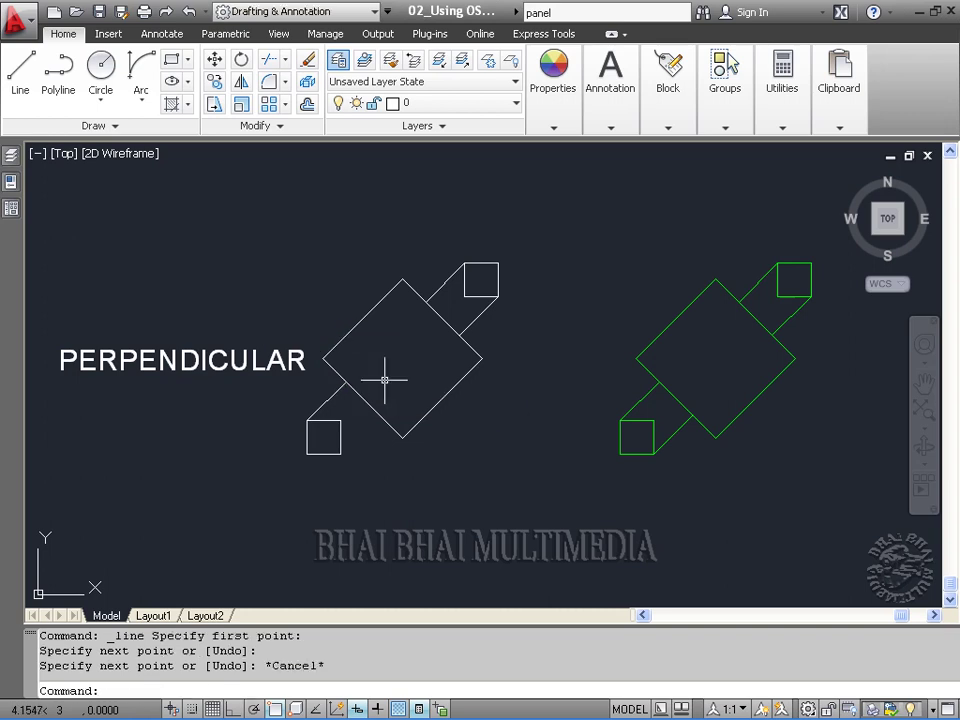
click(20, 70)
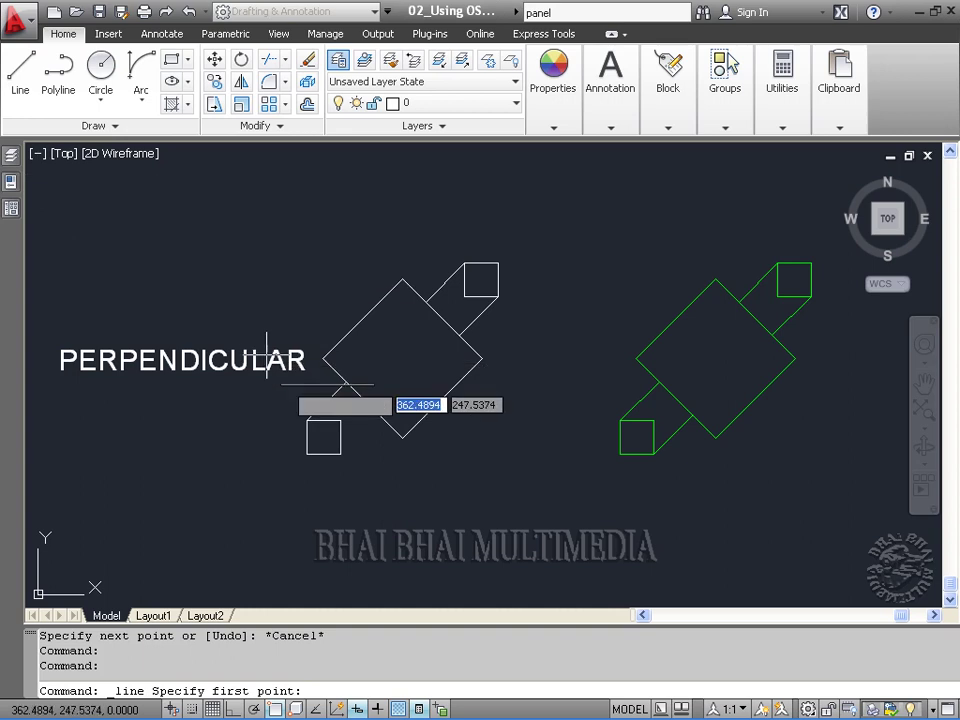
click(340, 454)
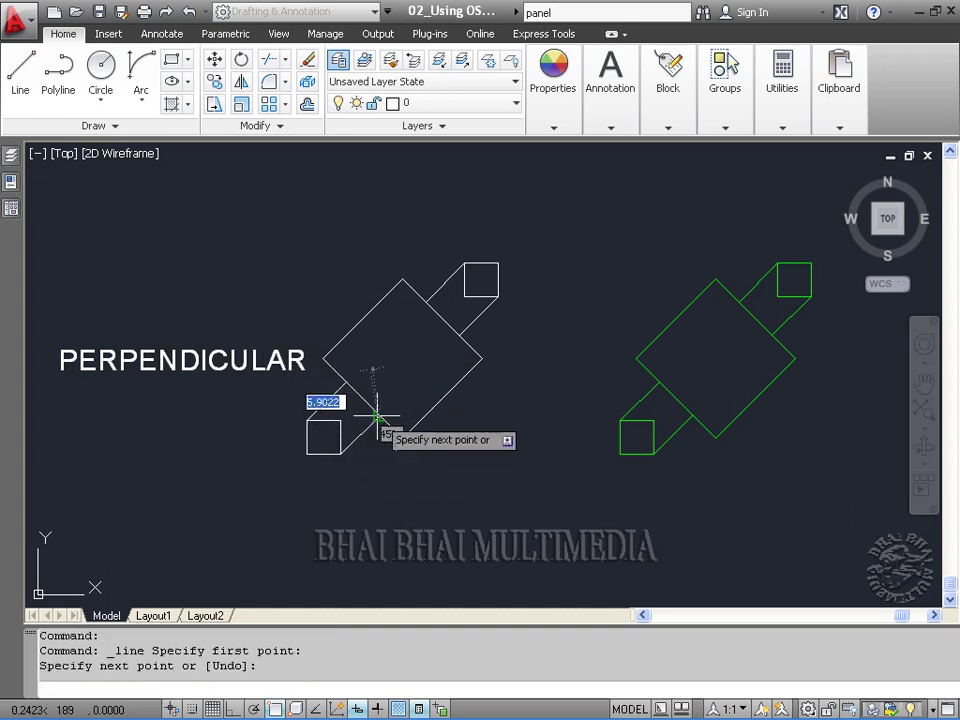
key(Escape)
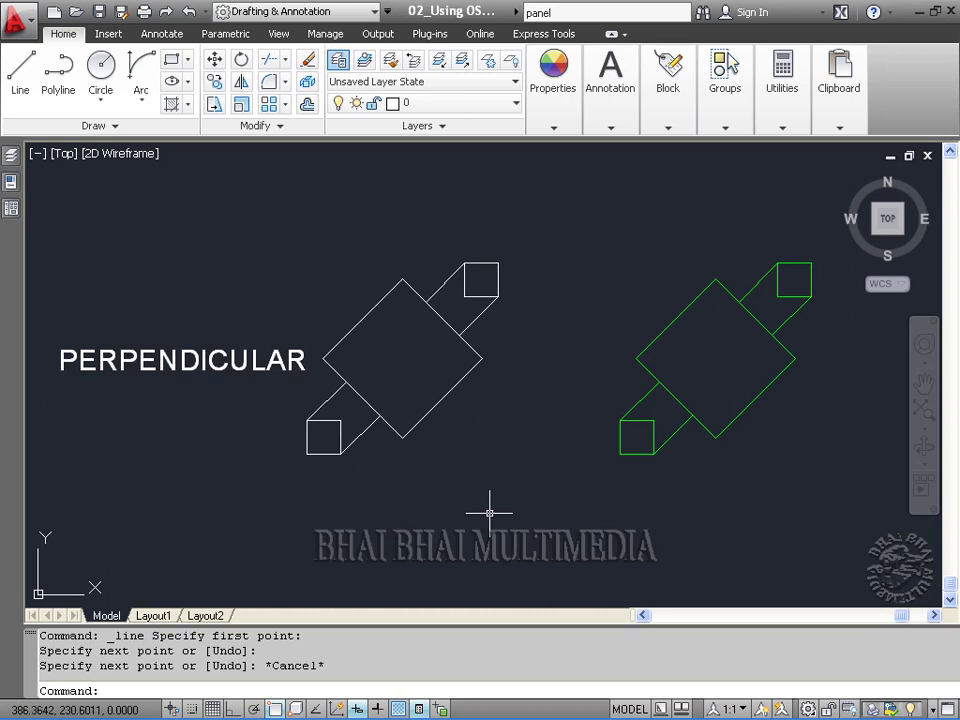
scroll(490, 506, up, 2)
scroll(495, 500, down, 2)
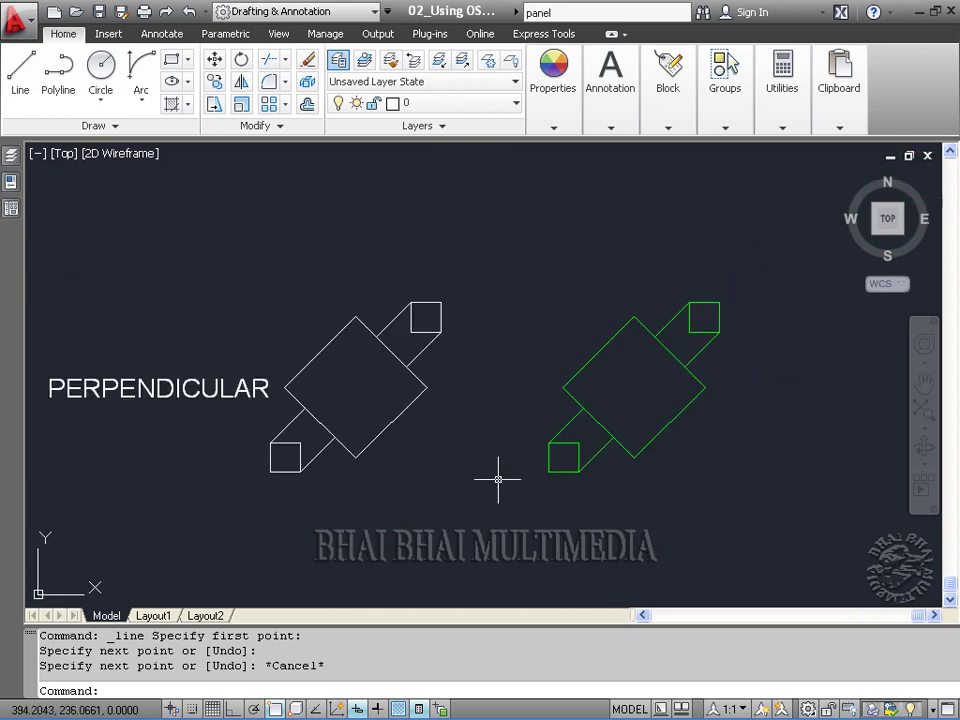